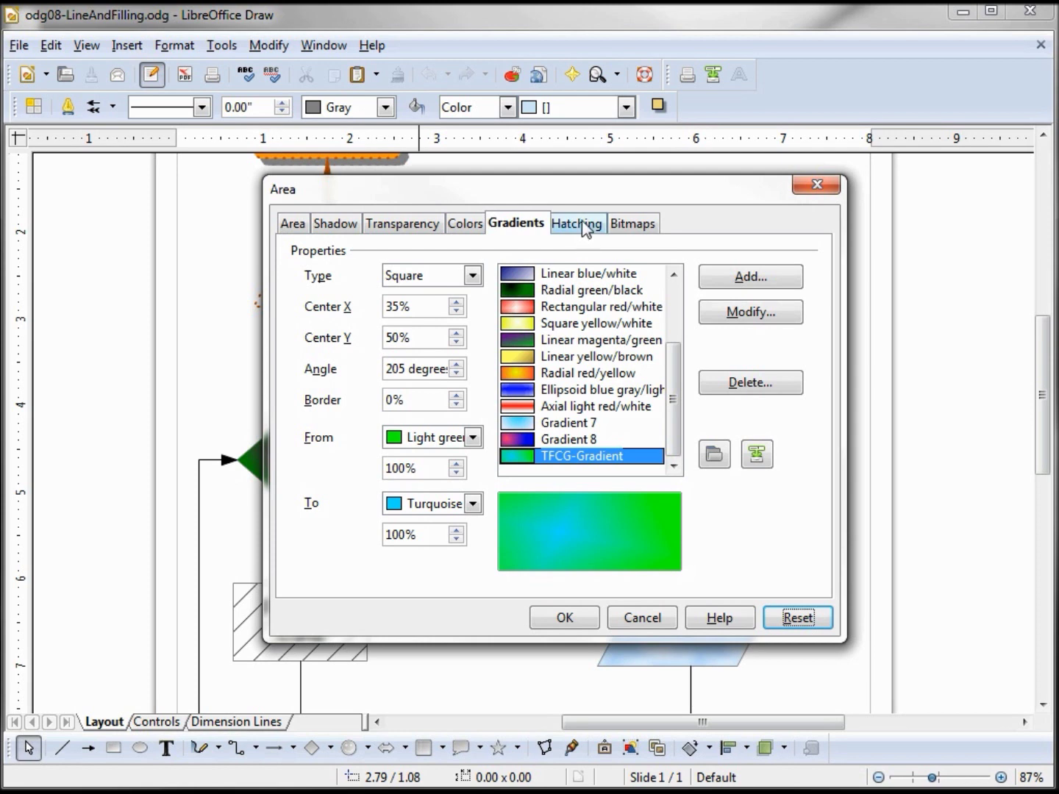
# Set up a triple-line hatch with 0.14" spacing and Sun 2 line colour
pyautogui.click(583, 223)
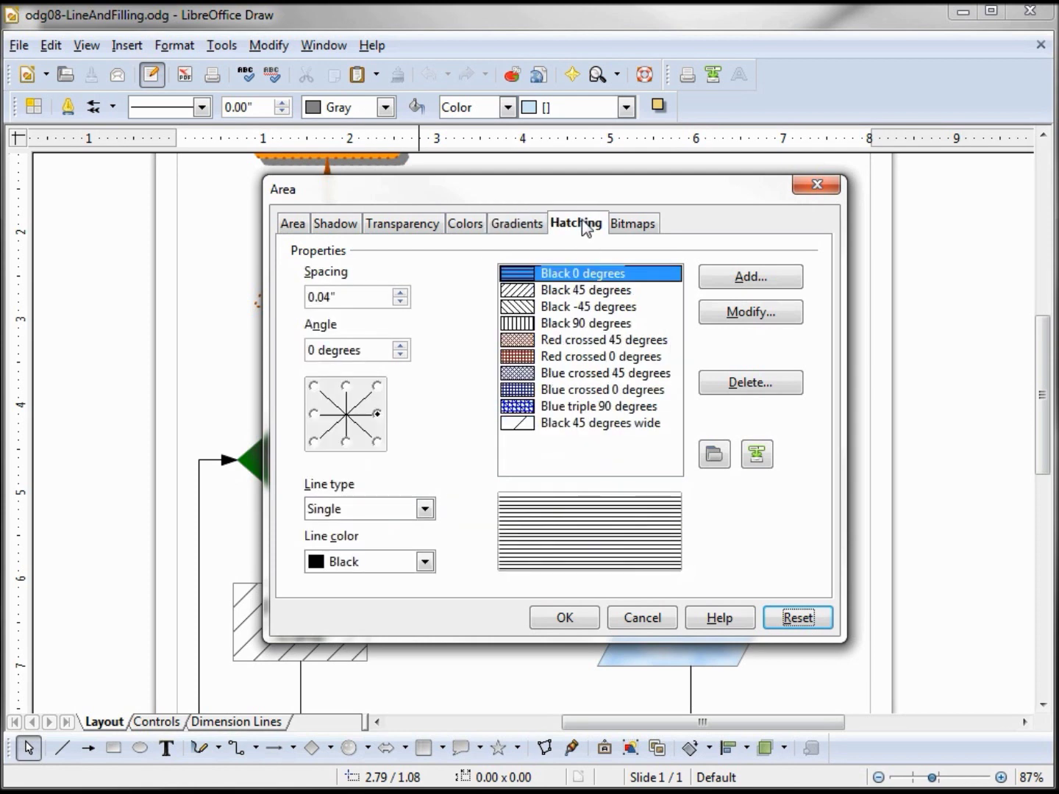
pyautogui.click(424, 509)
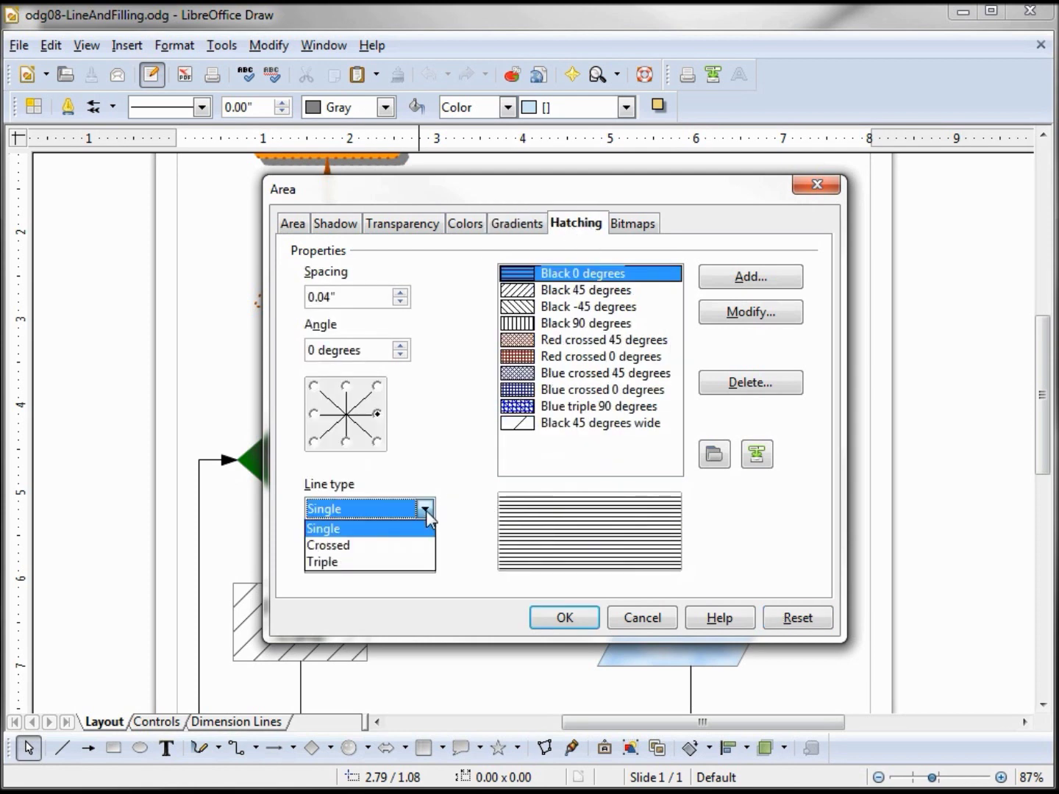
pyautogui.click(396, 563)
pyautogui.click(400, 292)
pyautogui.click(399, 292)
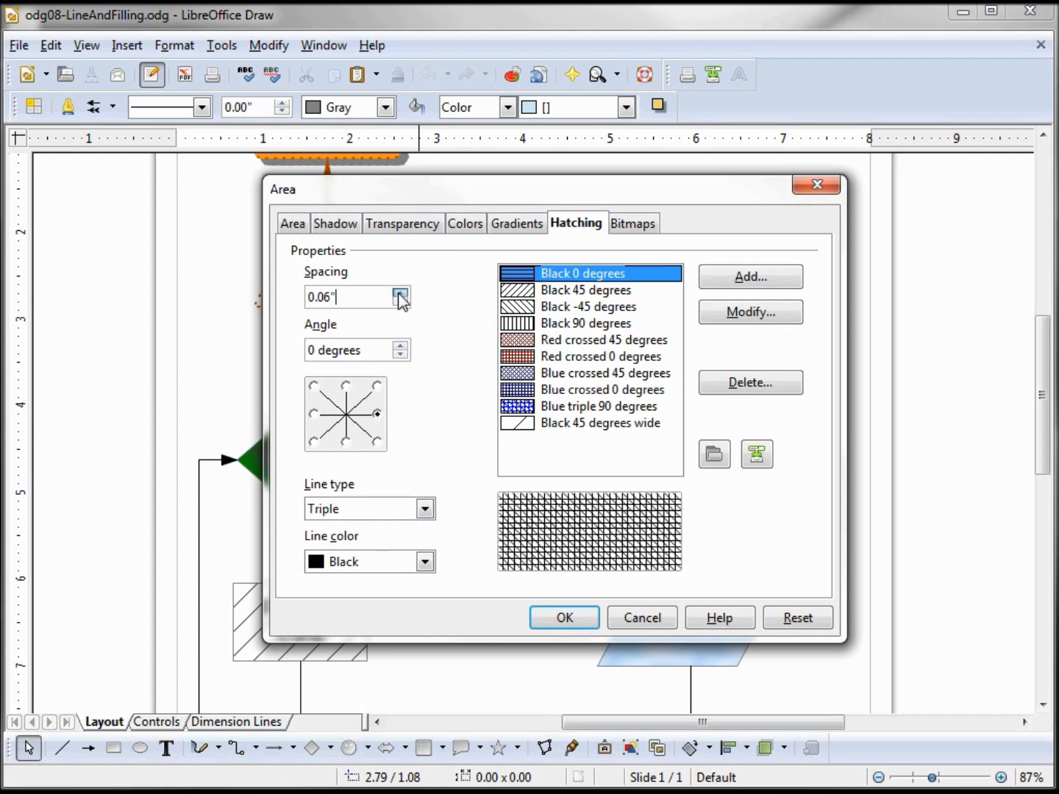
pyautogui.click(400, 292)
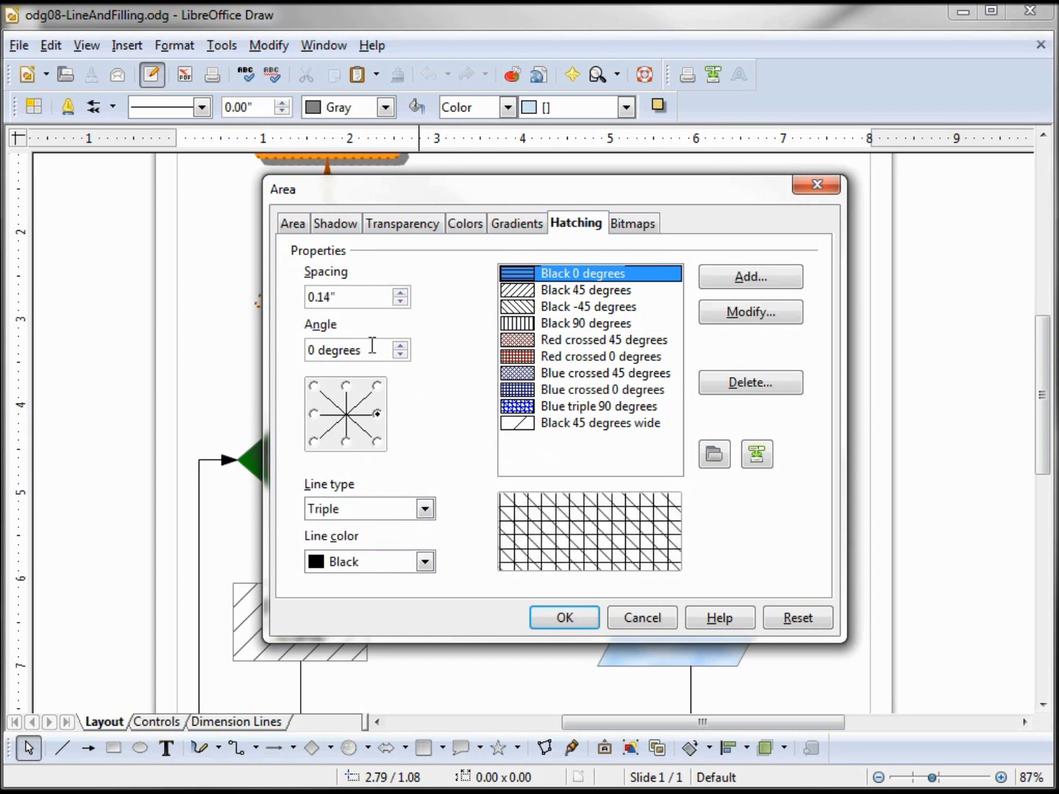
pyautogui.click(424, 562)
pyautogui.moveTo(426, 589); pyautogui.dragTo(430, 720)
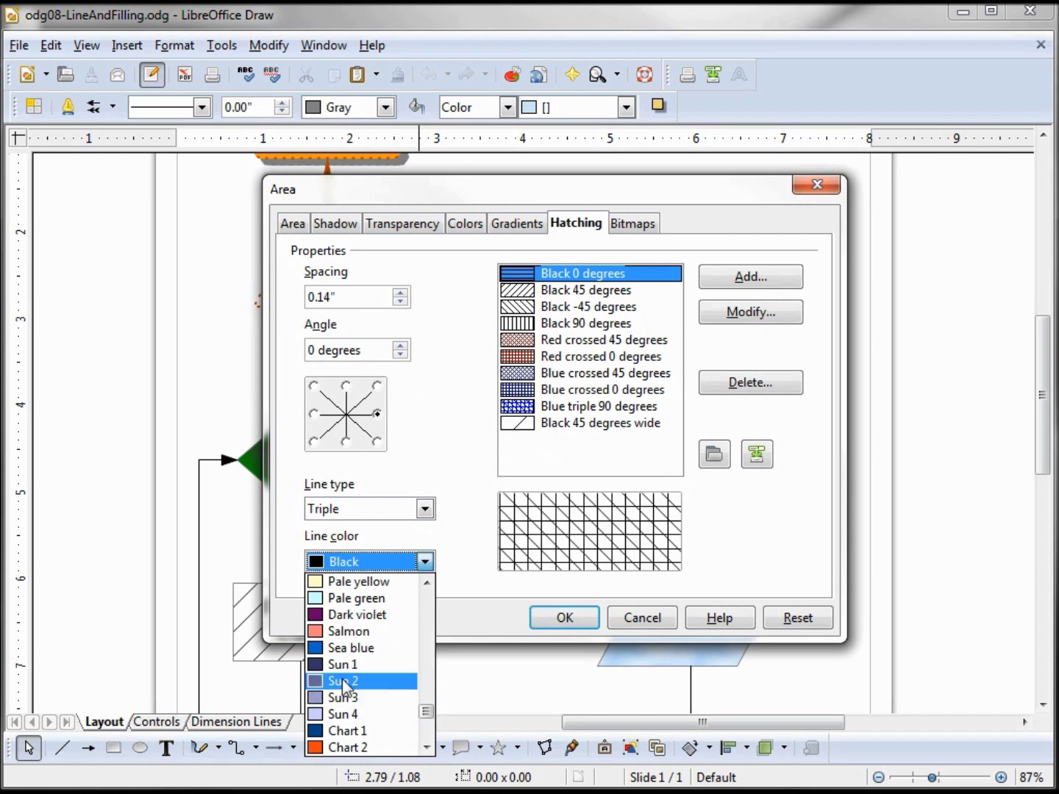
pyautogui.click(341, 680)
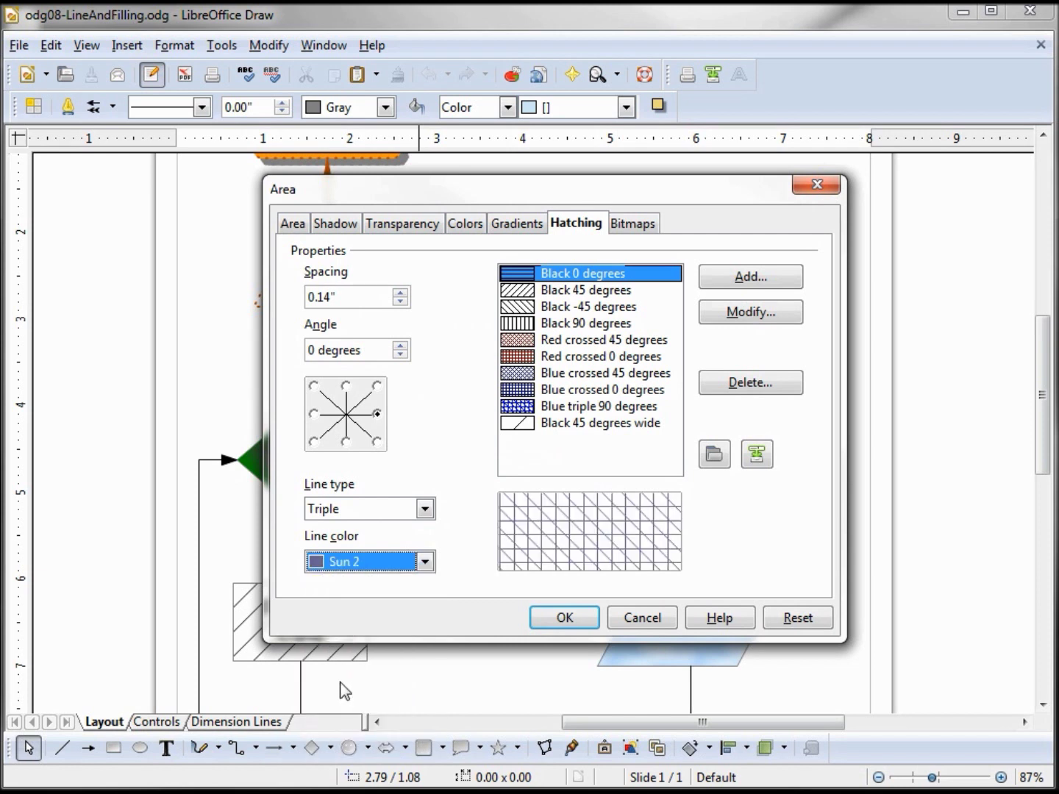
# Add the hatching as TFCG-Hatching and apply the area settings
pyautogui.click(763, 277)
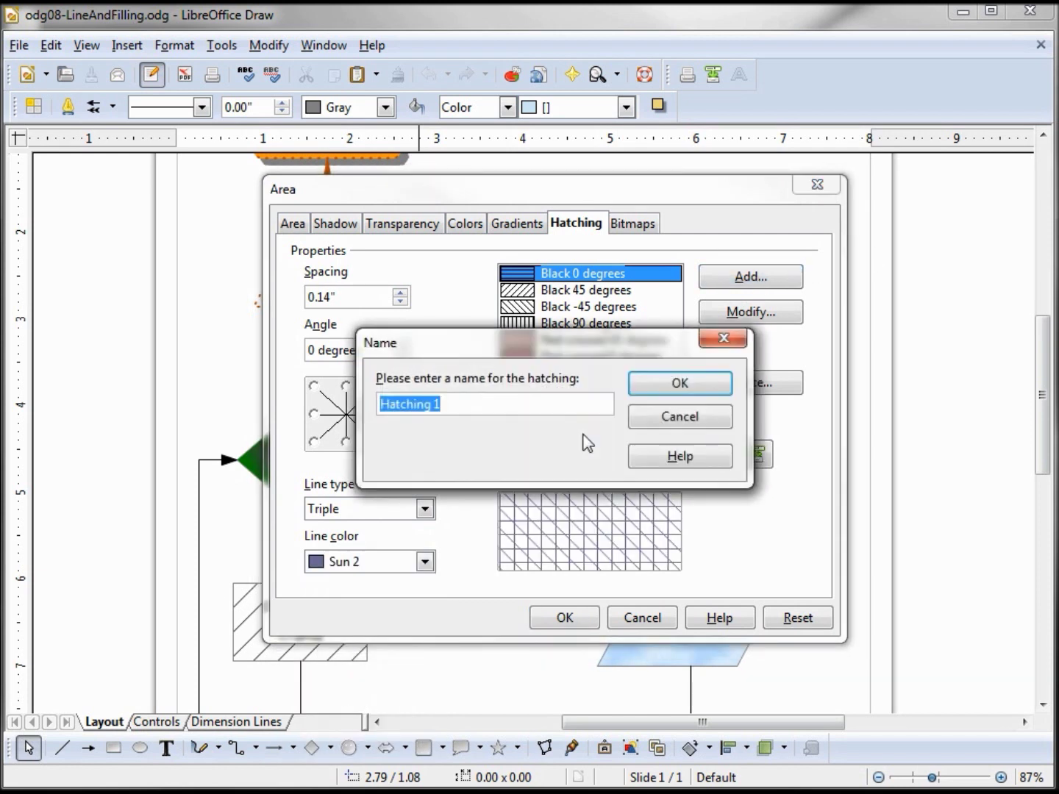
pyautogui.write('TFCG-Hatching')
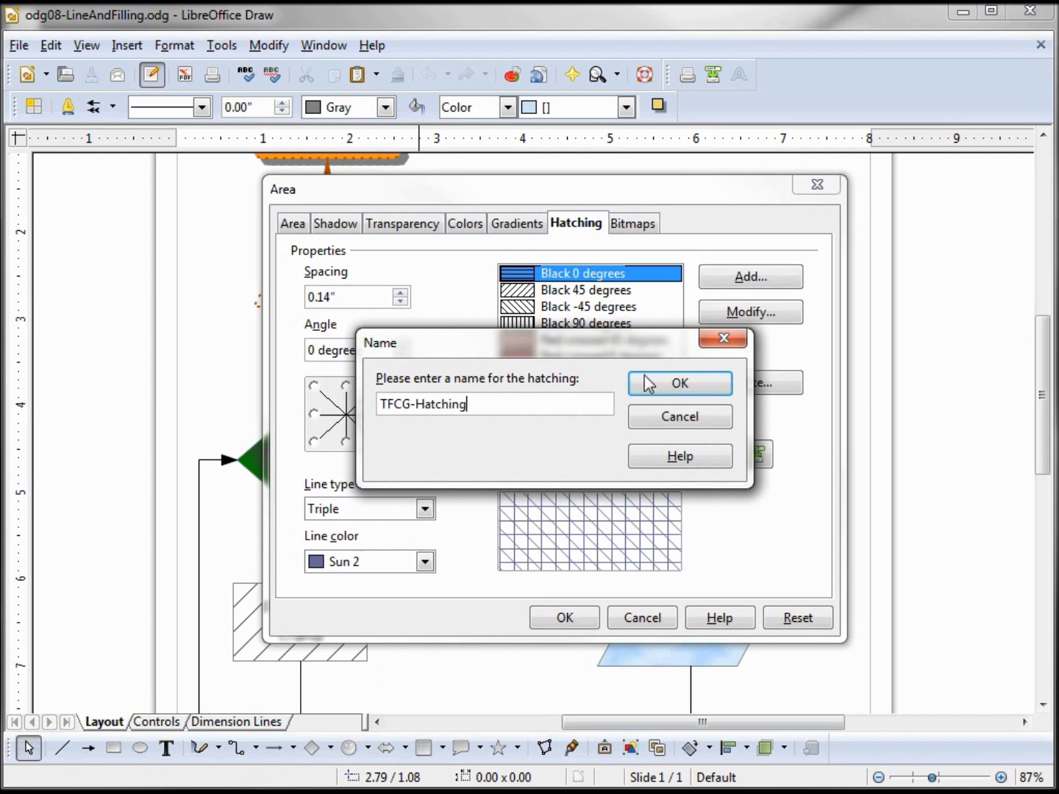
pyautogui.click(645, 377)
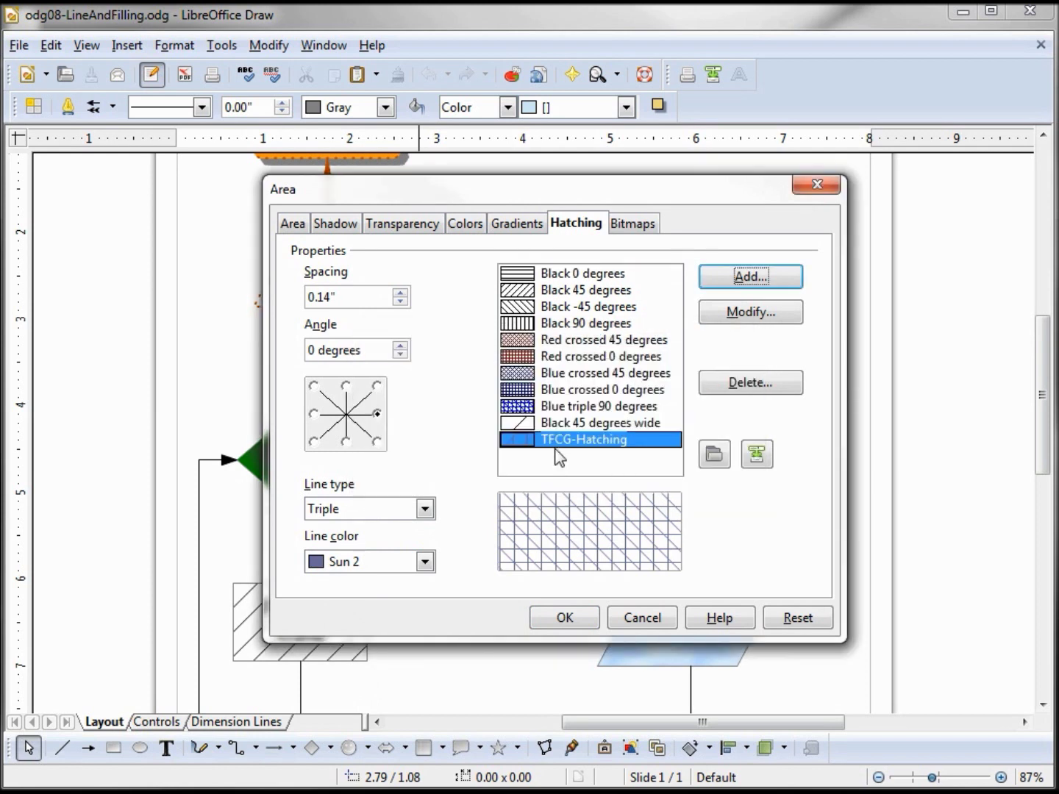
pyautogui.click(563, 618)
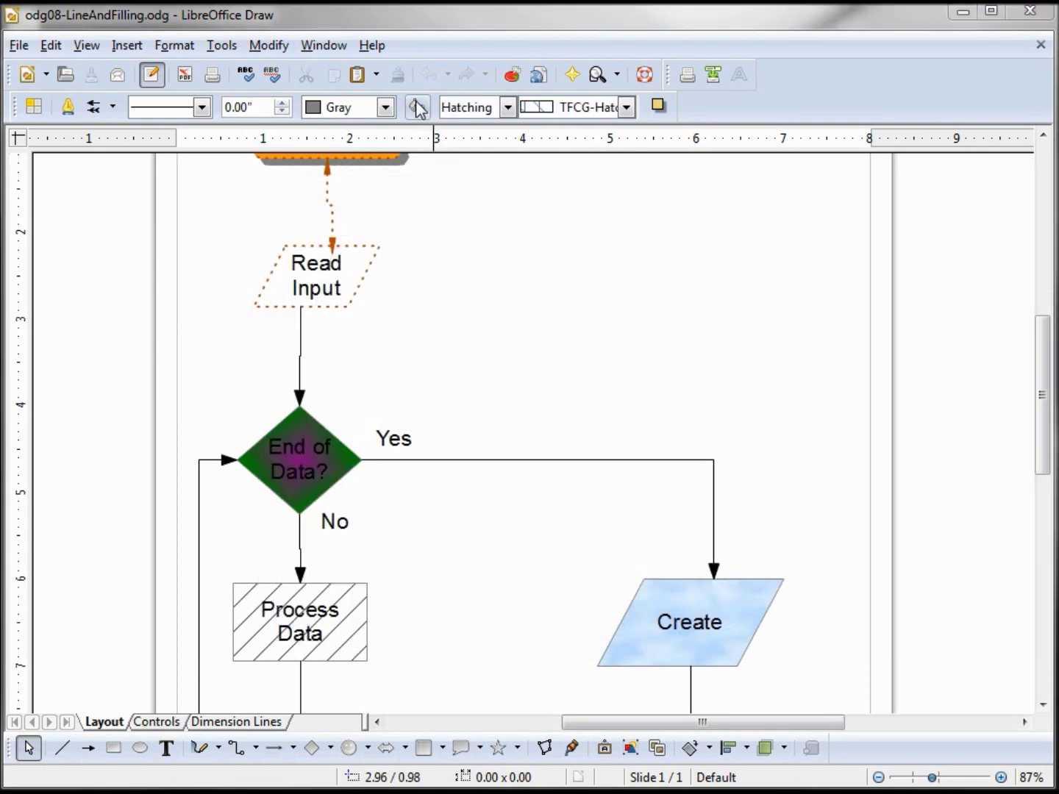
# Reopen the area fill settings on the Hatching tab
pyautogui.click(416, 110)
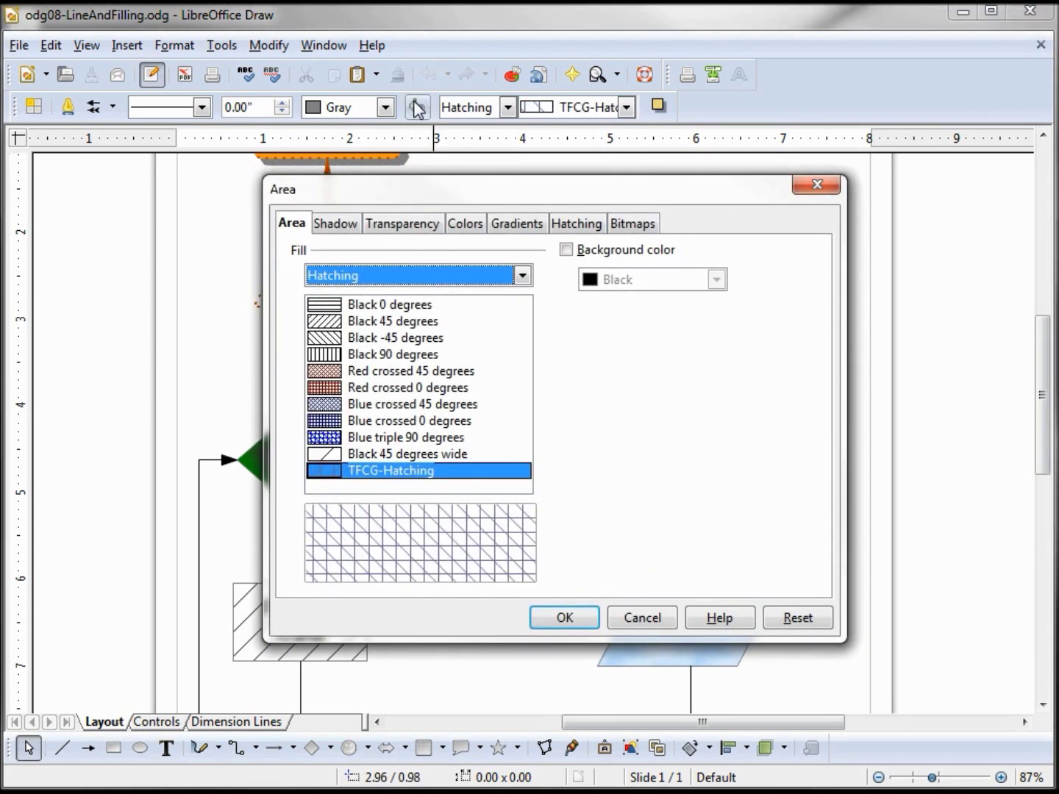
pyautogui.click(579, 222)
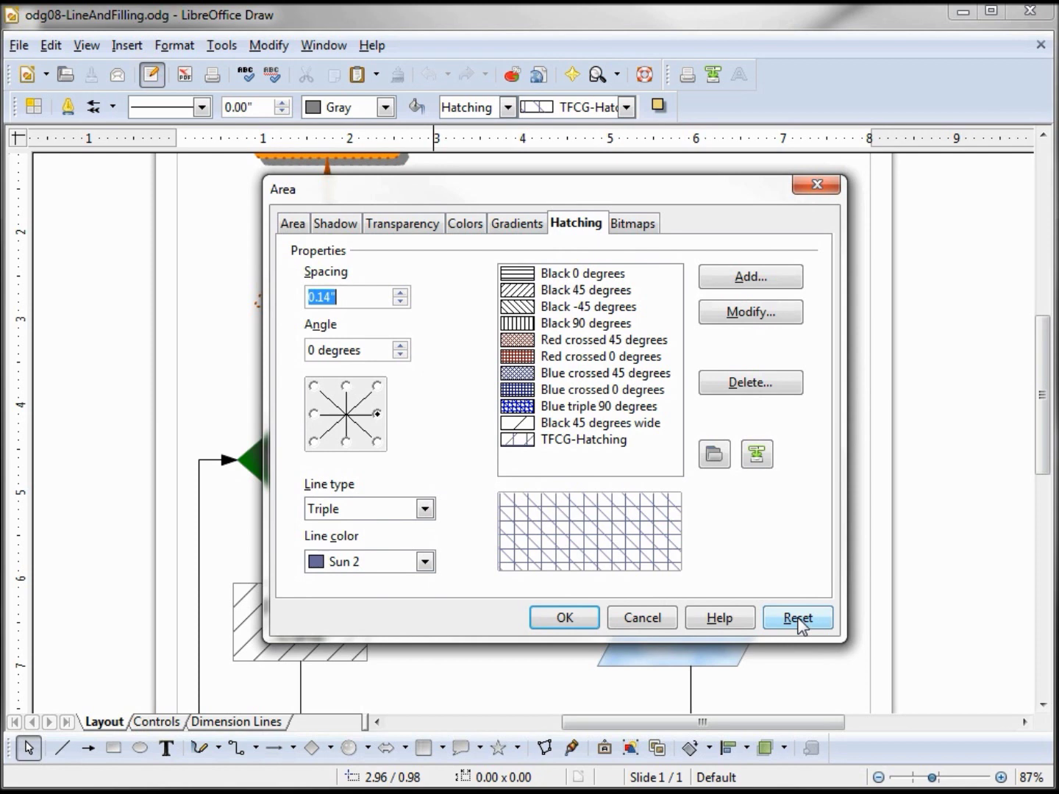
pyautogui.click(799, 625)
# Try tighter hatch spacing with Chart 2 orange lines, then reset the hatching
pyautogui.click(401, 300)
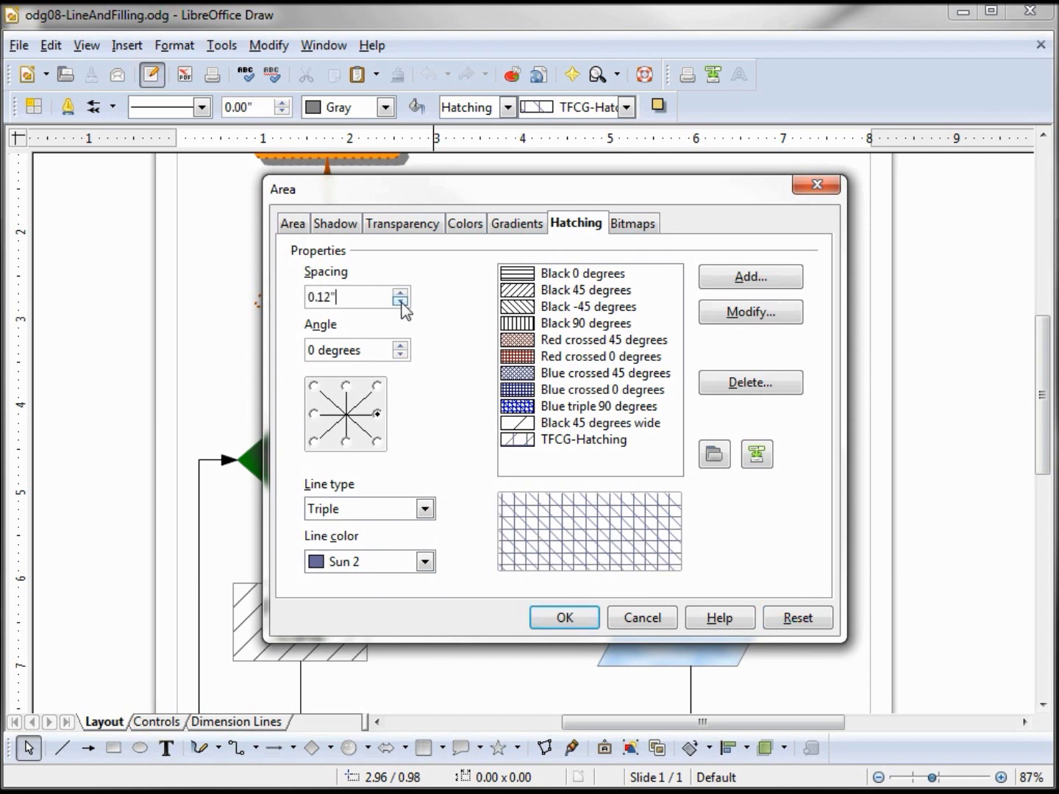
pyautogui.click(400, 301)
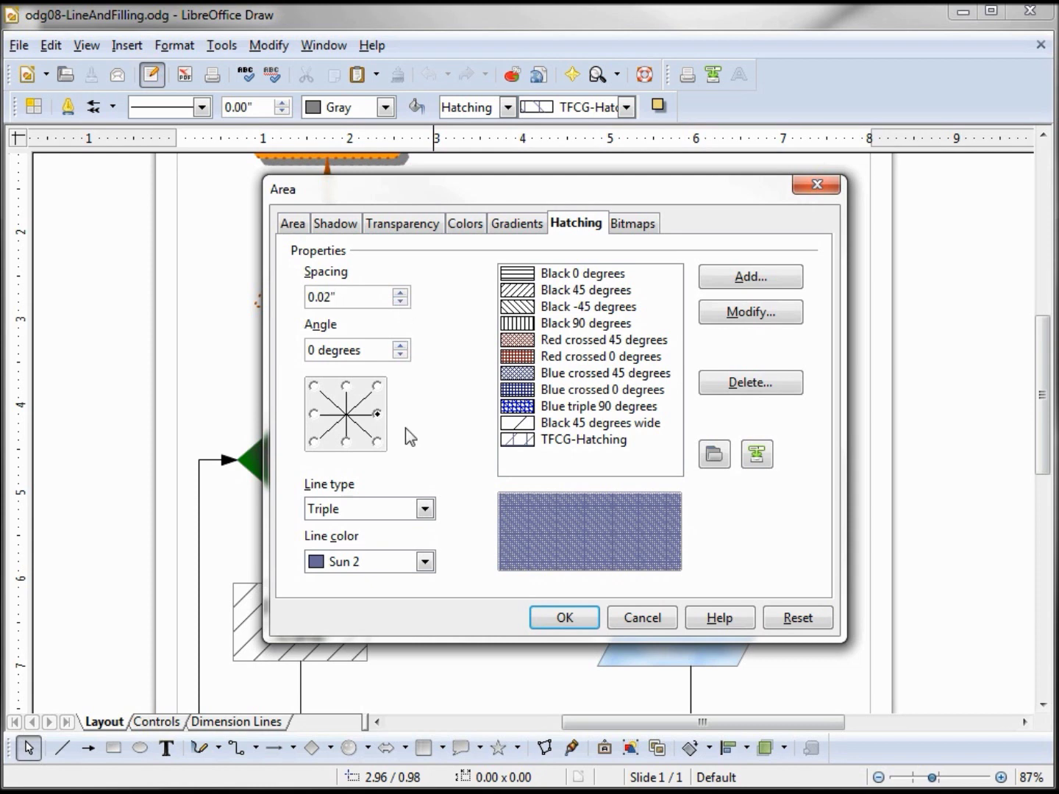
pyautogui.click(424, 562)
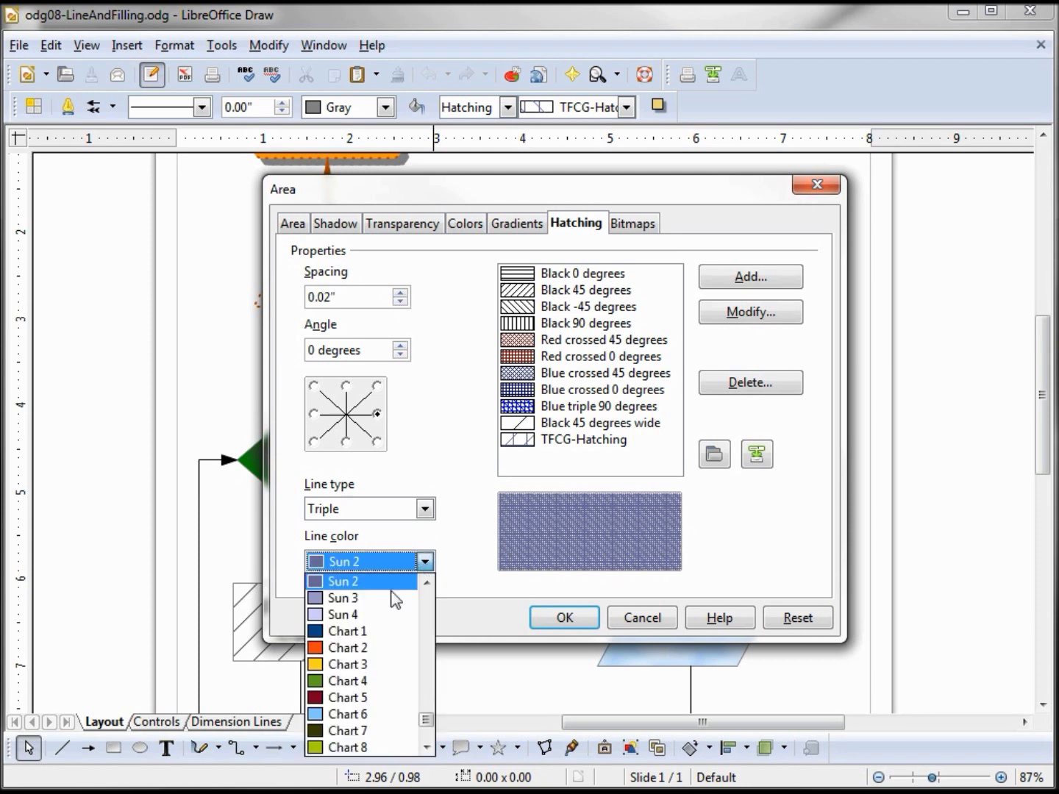
pyautogui.click(374, 652)
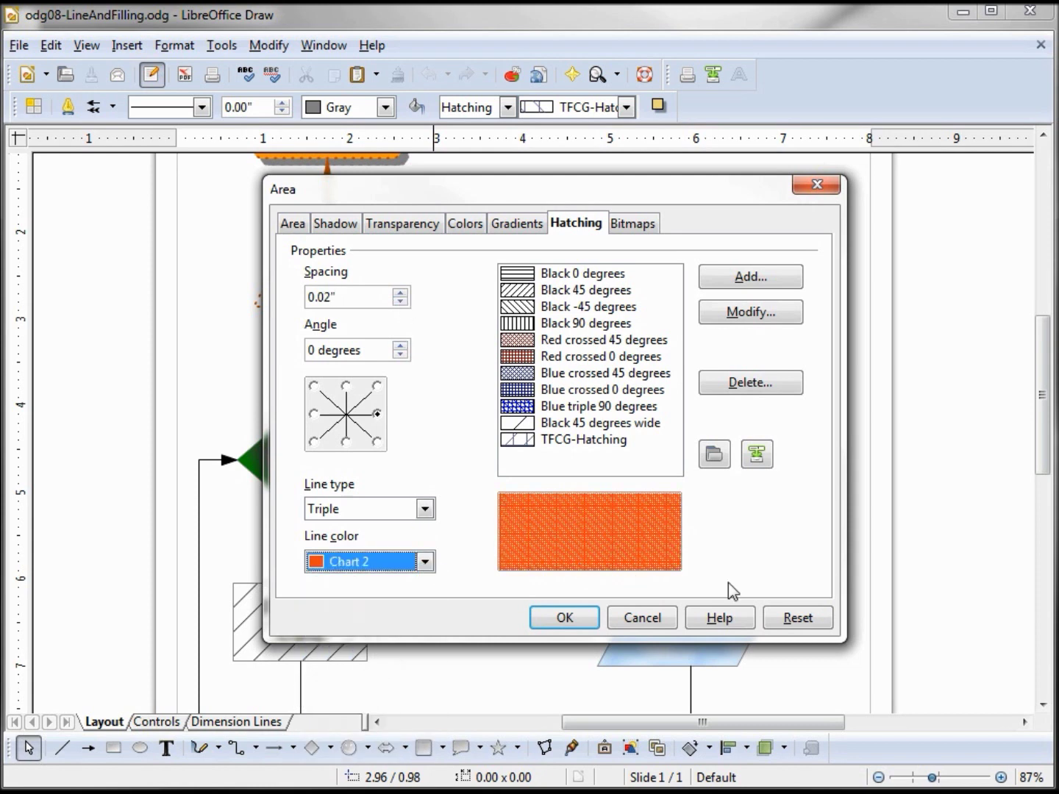
pyautogui.click(797, 625)
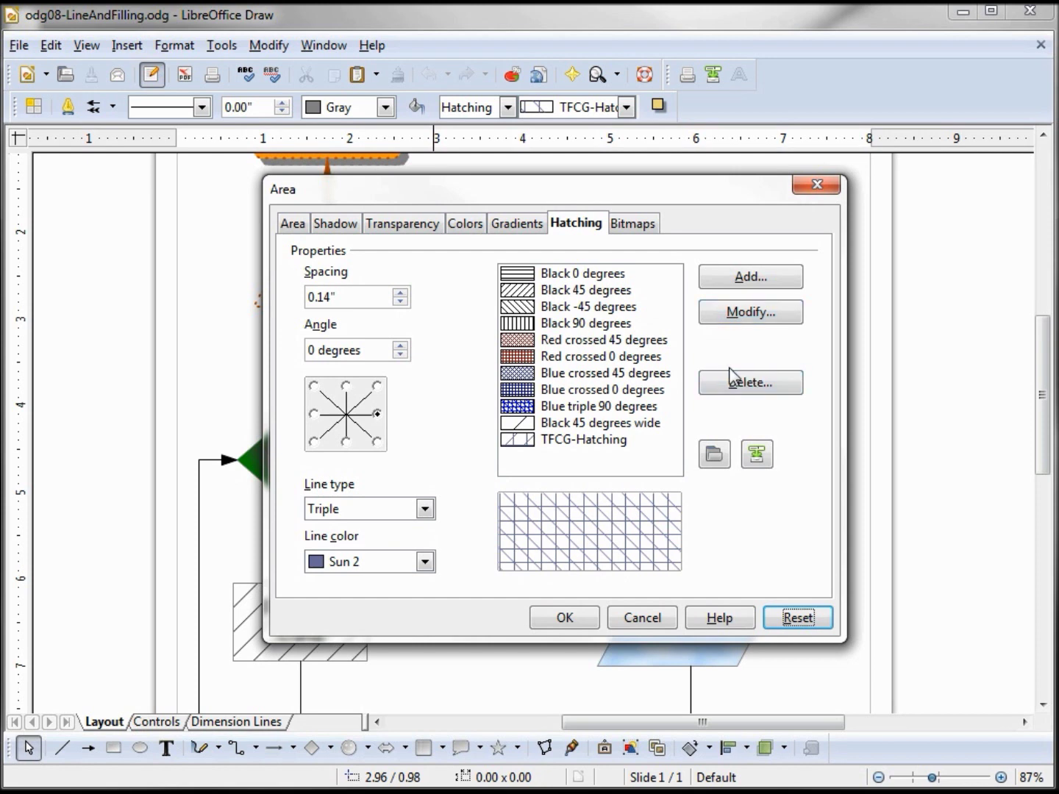
# Fill cells along the top rows and fourth column of the bitmap Pattern Editor
pyautogui.click(636, 231)
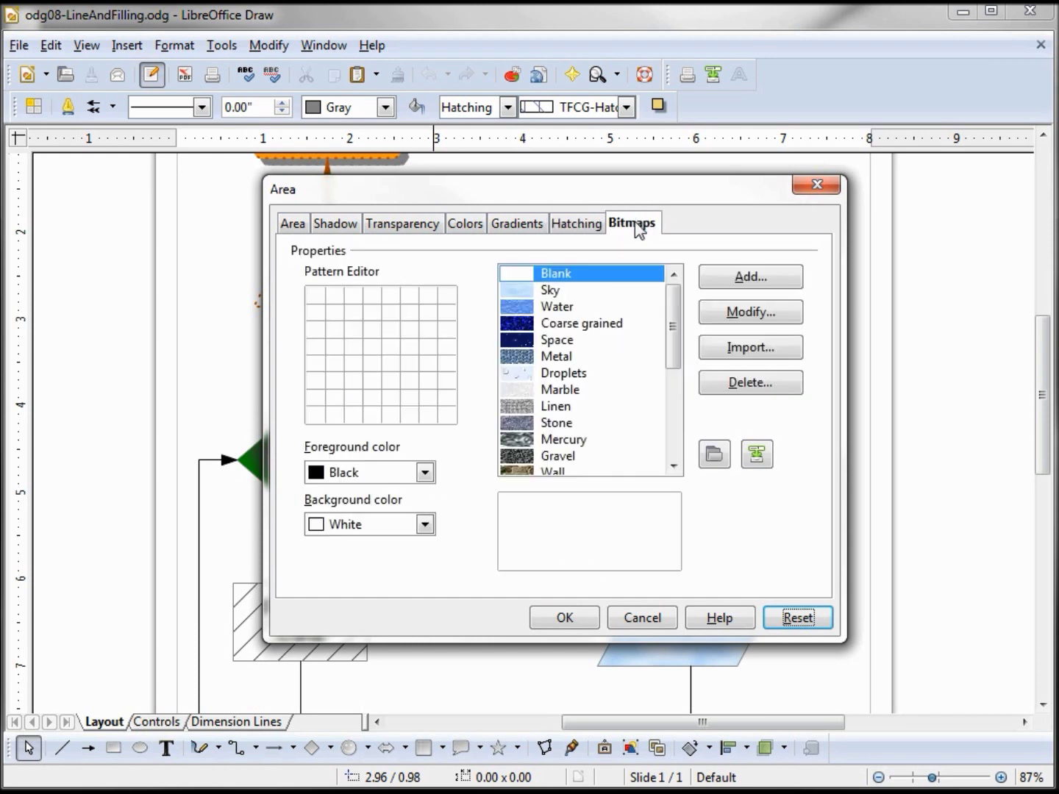
pyautogui.click(317, 295)
pyautogui.click(333, 296)
pyautogui.click(372, 296)
pyautogui.click(353, 313)
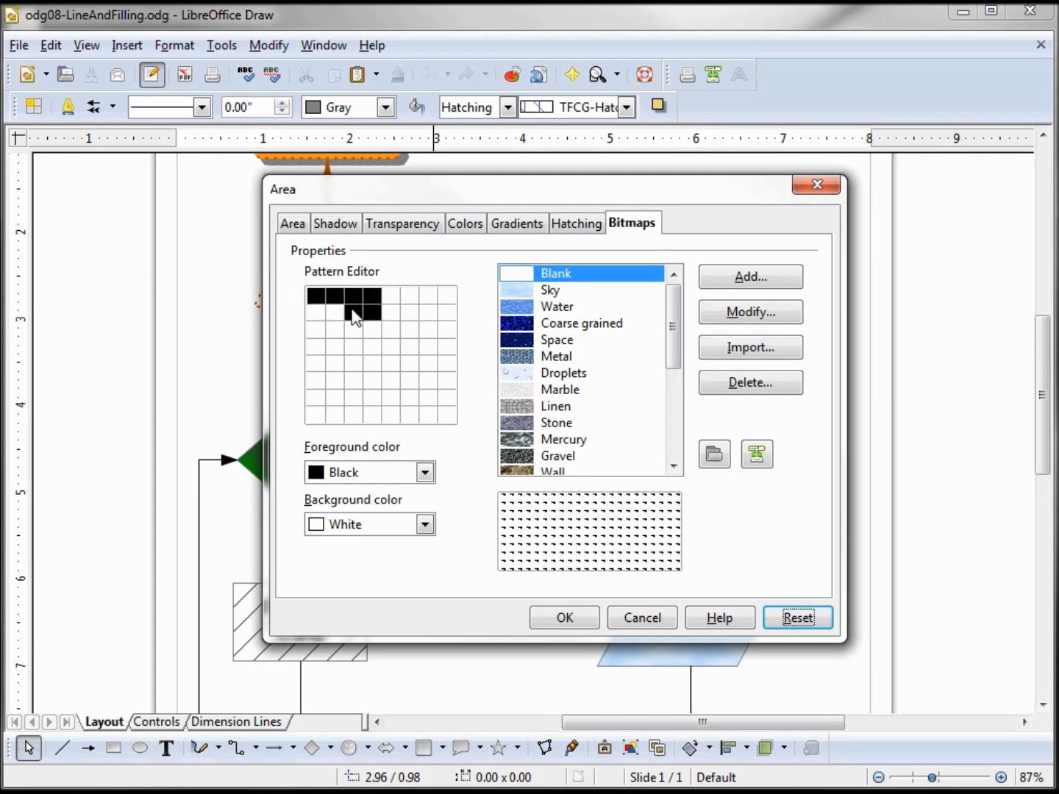
pyautogui.click(372, 334)
pyautogui.click(372, 345)
# Set the pattern foreground to Green and the background to Gray 30%
pyautogui.click(426, 472)
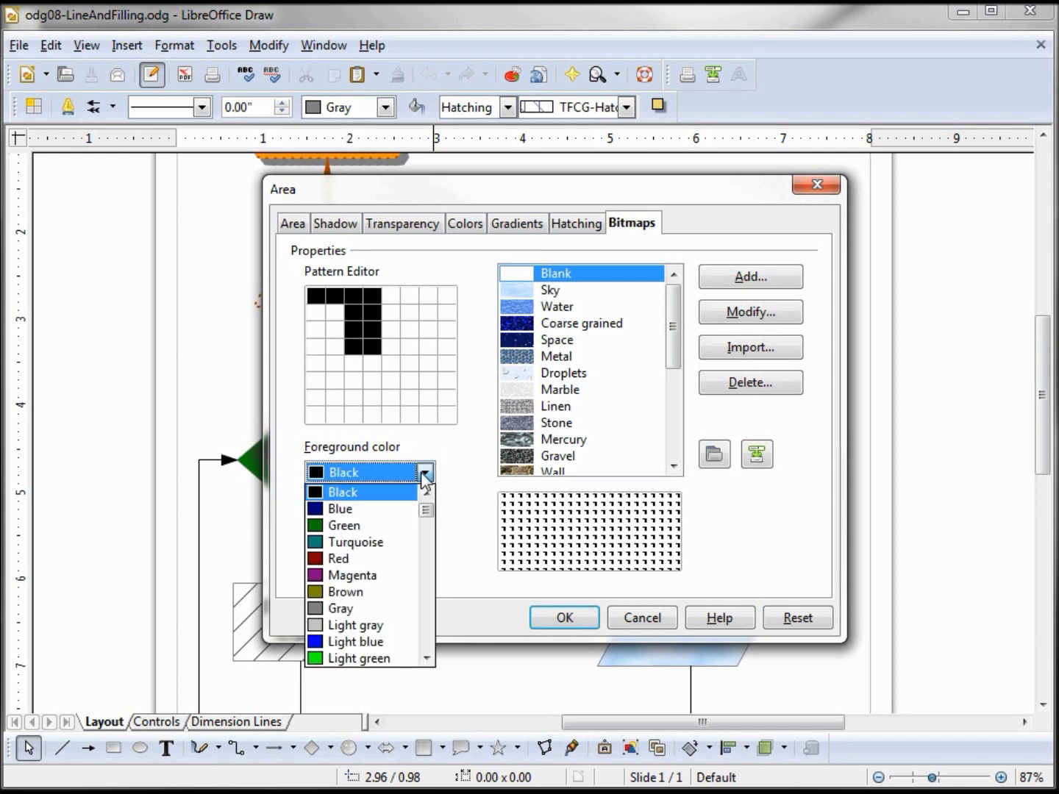
pyautogui.click(383, 526)
pyautogui.click(425, 524)
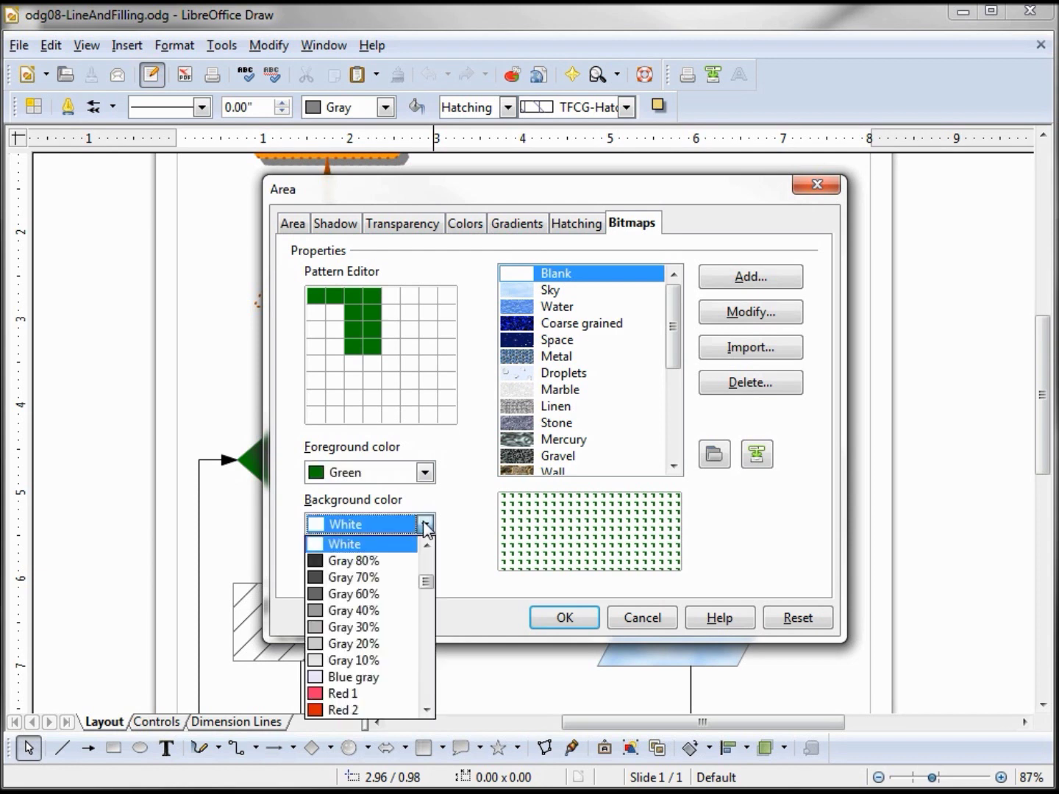
pyautogui.click(366, 631)
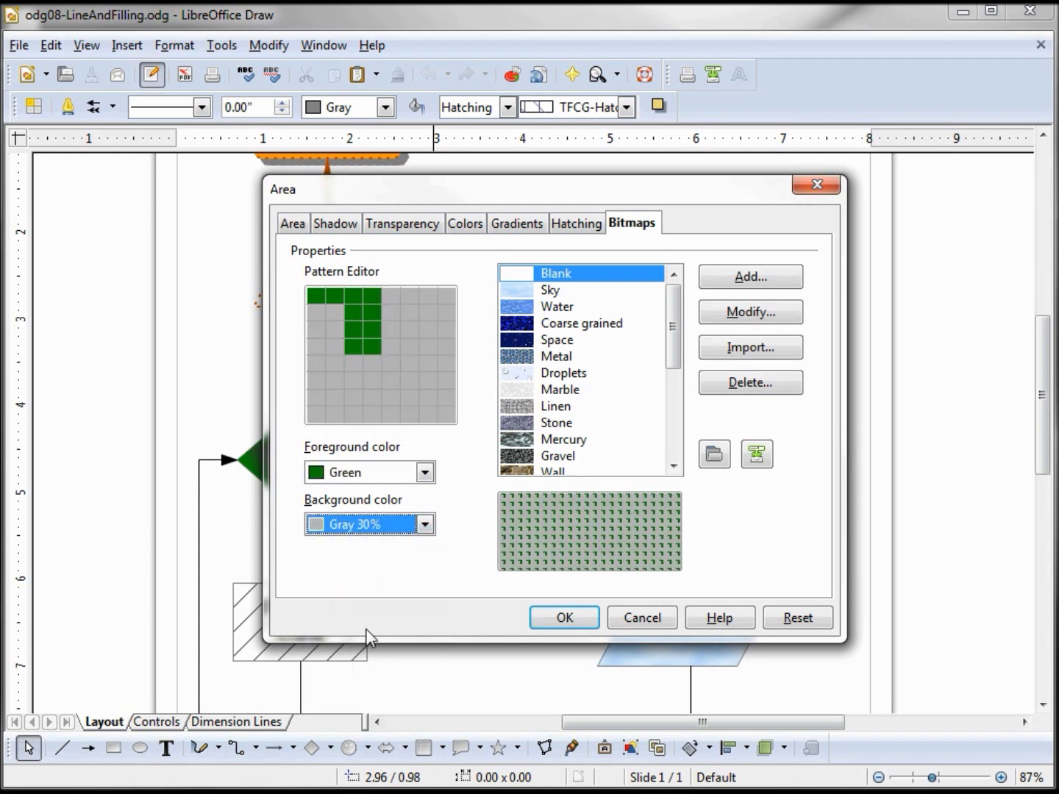
# Refine the green blocks at the pattern's lower right and top left
pyautogui.moveTo(447, 415); pyautogui.dragTo(391, 397)
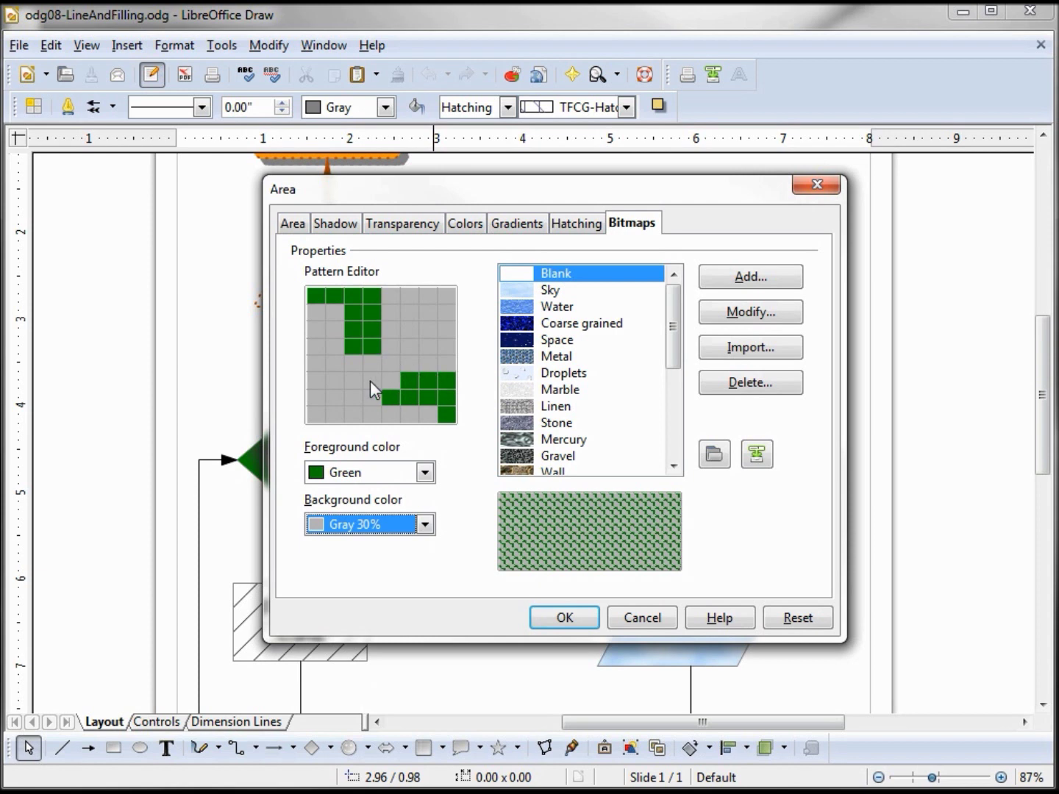
pyautogui.rightClick(389, 397)
pyautogui.moveTo(409, 413); pyautogui.dragTo(429, 413)
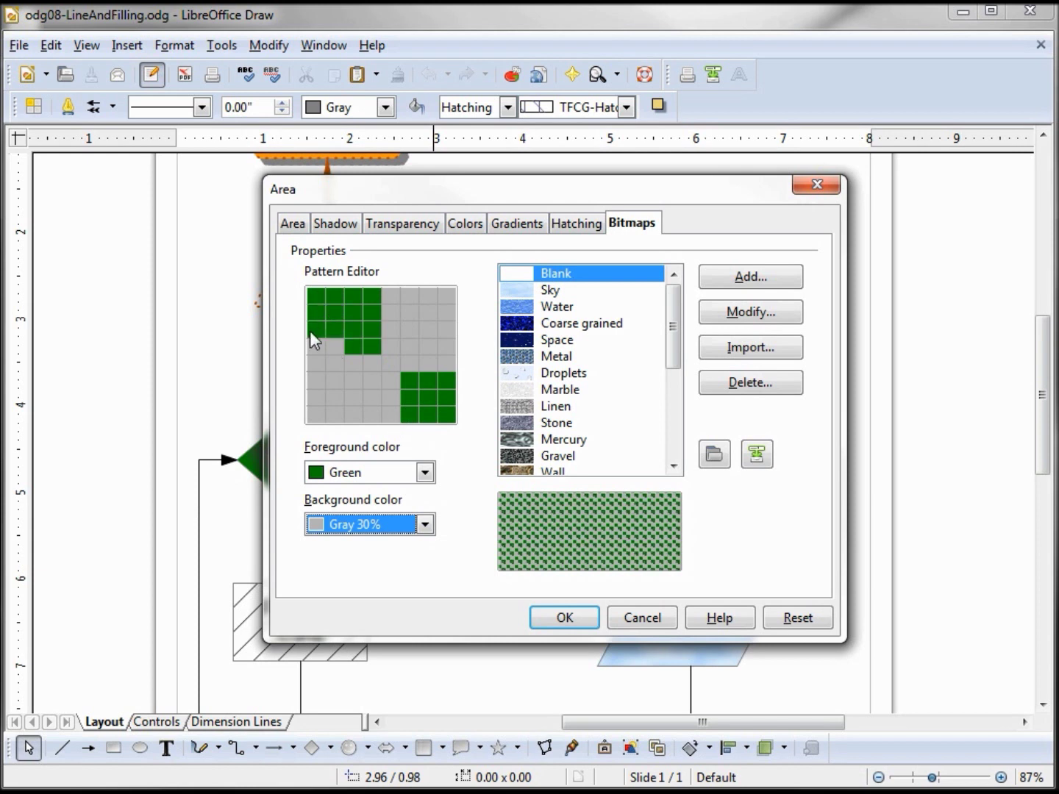
pyautogui.click(335, 346)
# Add the pattern as a new bitmap named TFCG-Bitmap
pyautogui.click(745, 280)
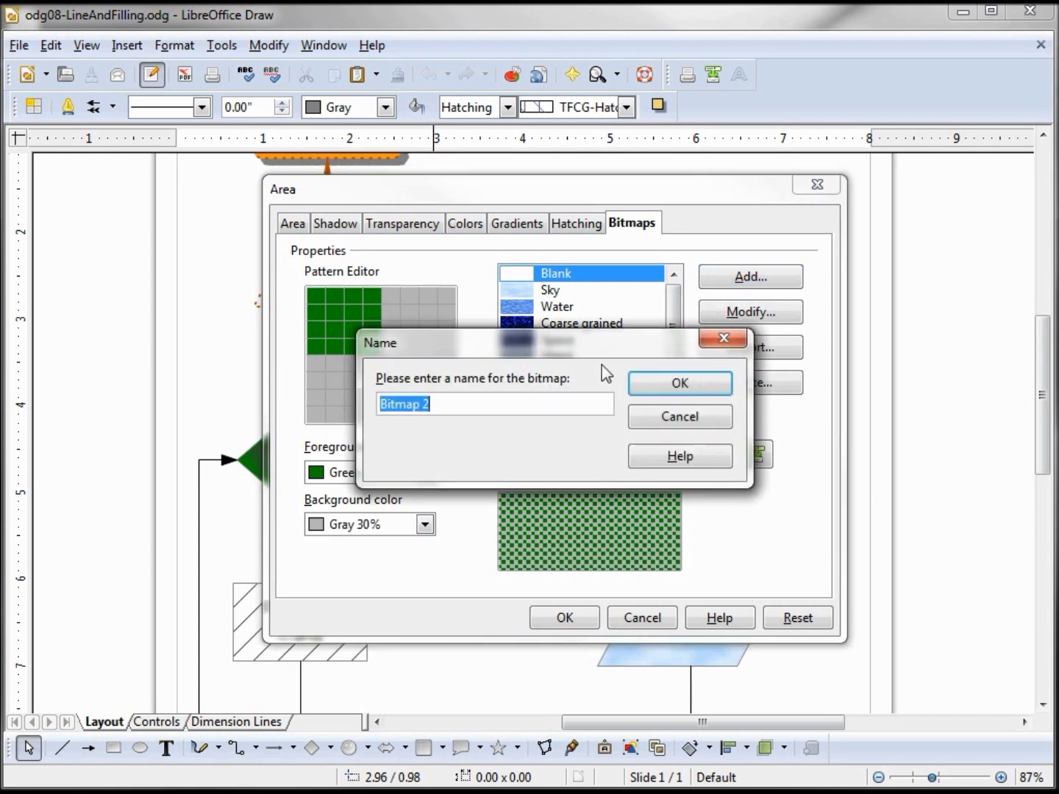
pyautogui.write('TFCG-Bitmap')
pyautogui.click(642, 381)
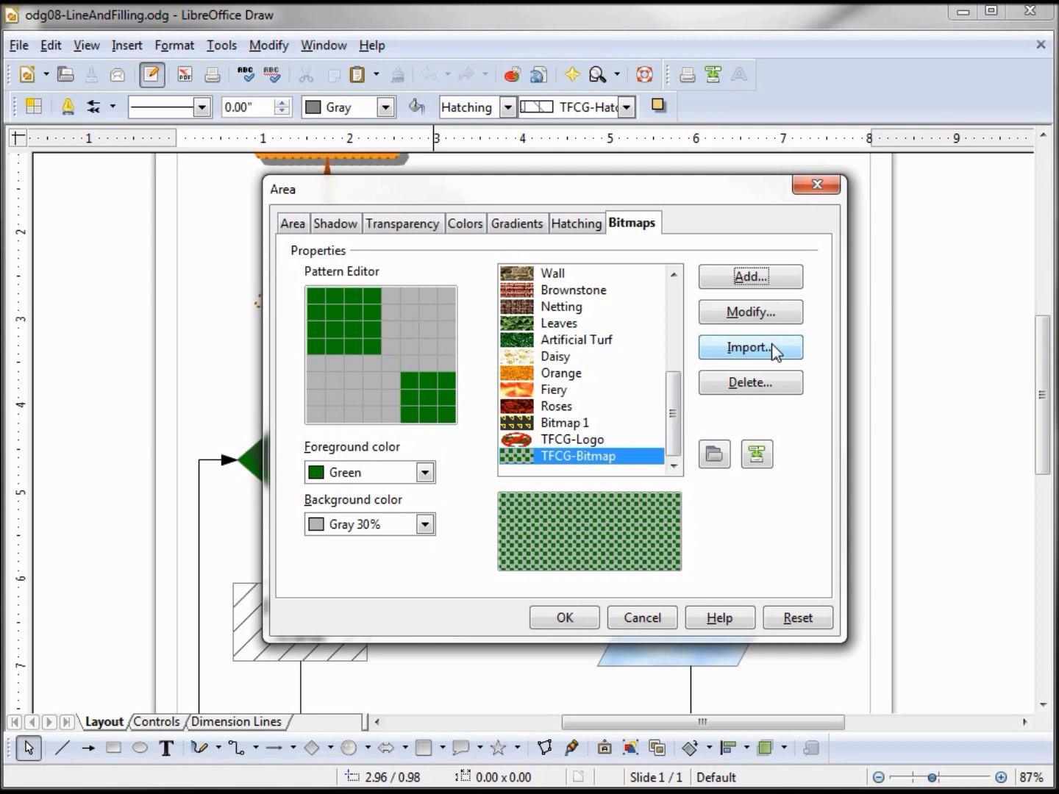
pyautogui.click(771, 343)
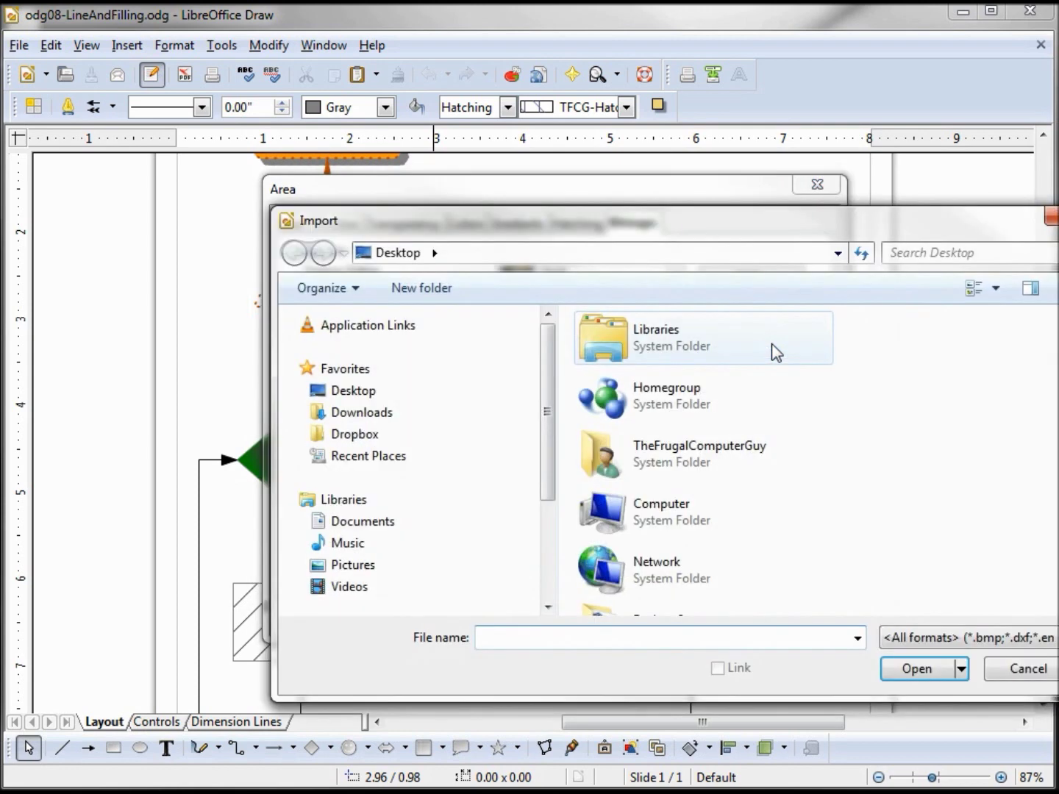
pyautogui.scroll(-3, 1047, 555)
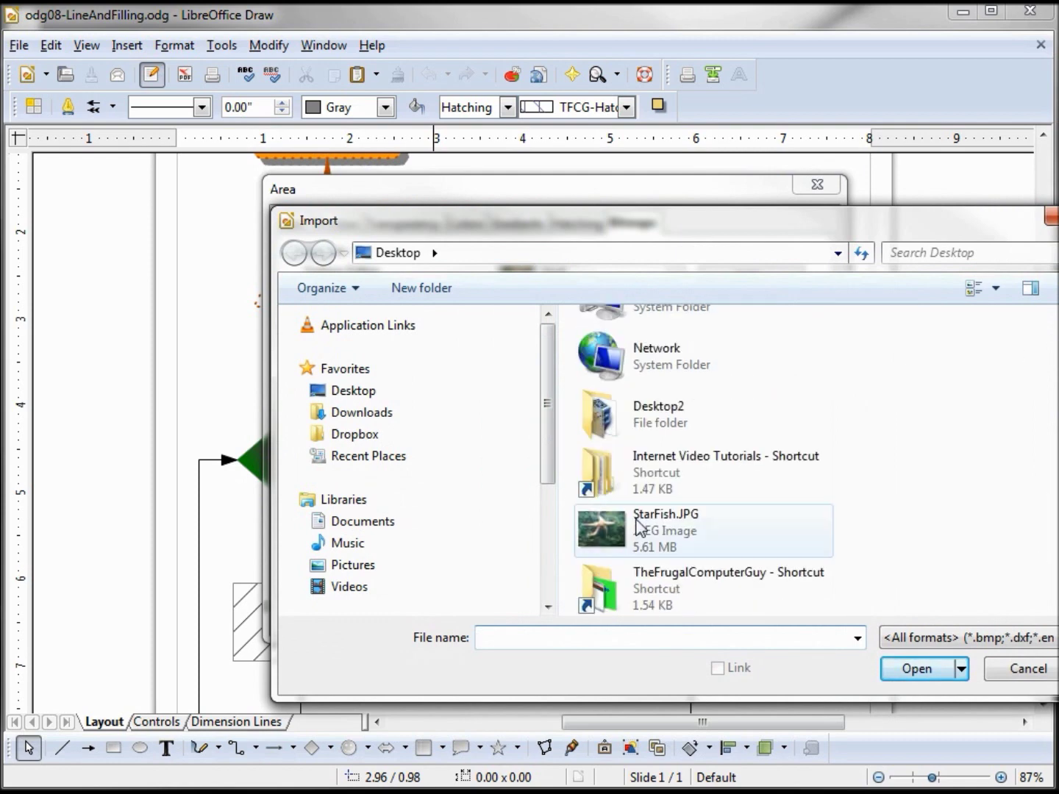
# Import StarFish.JPG as a bitmap and name it Star Fish
pyautogui.click(639, 527)
pyautogui.click(902, 678)
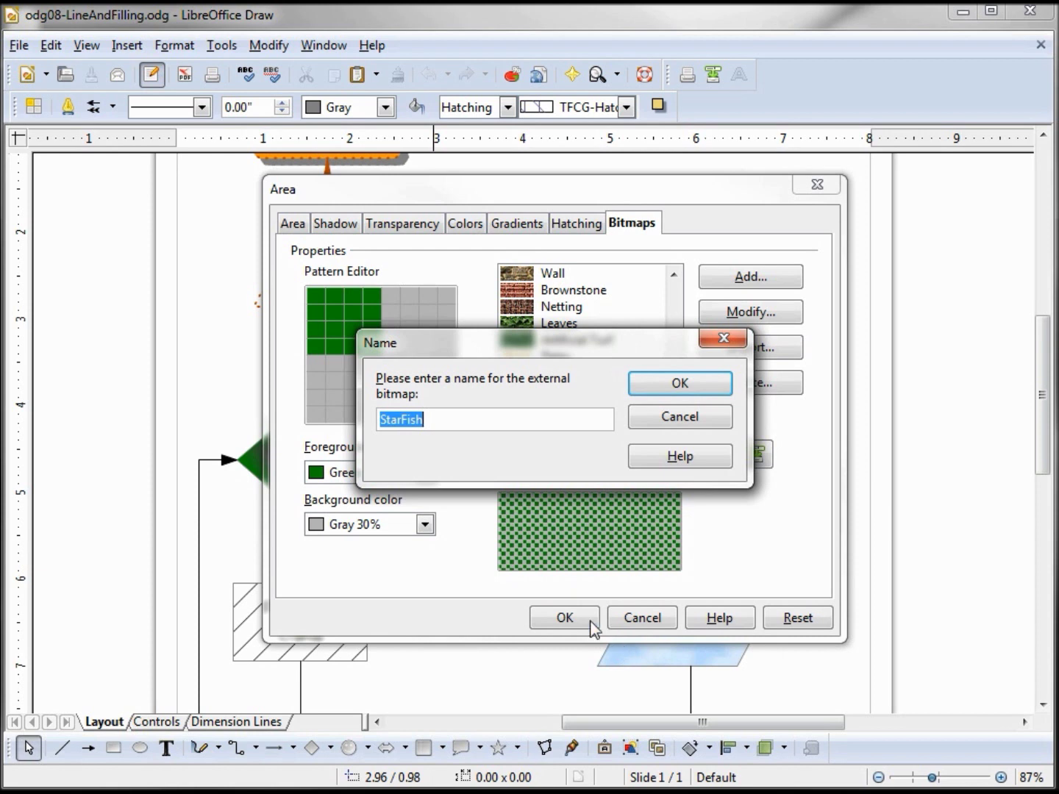
pyautogui.click(397, 419)
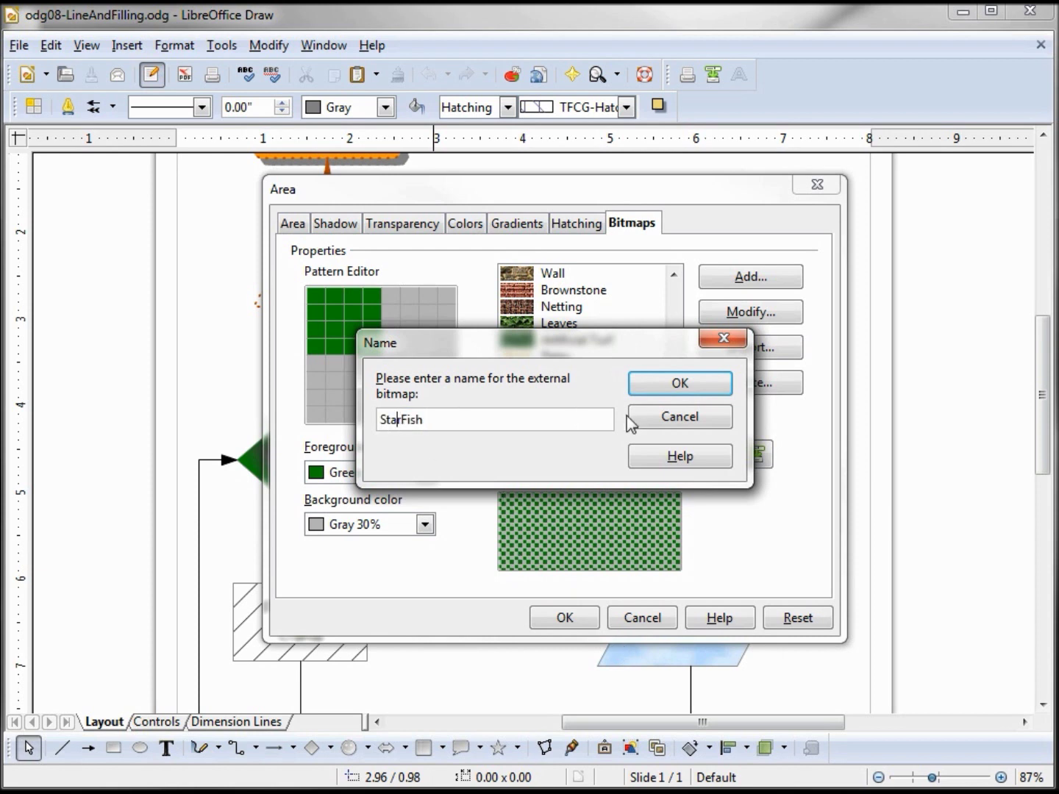
pyautogui.press('Right')
pyautogui.click(651, 387)
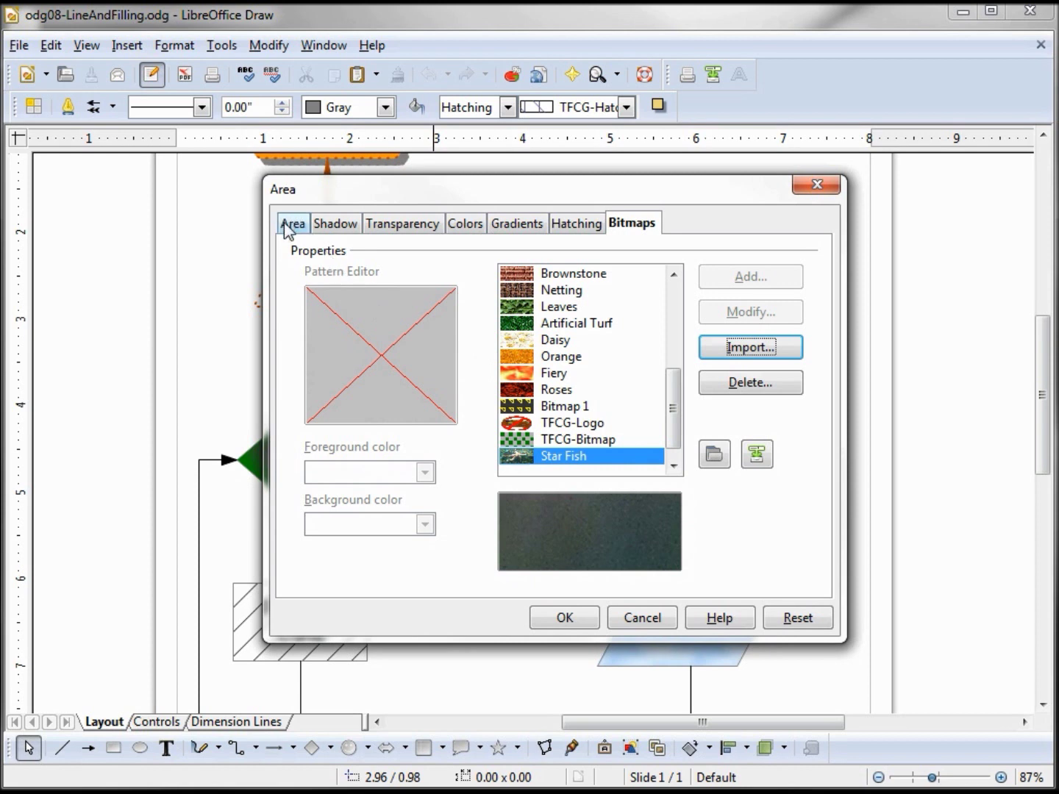
pyautogui.click(286, 226)
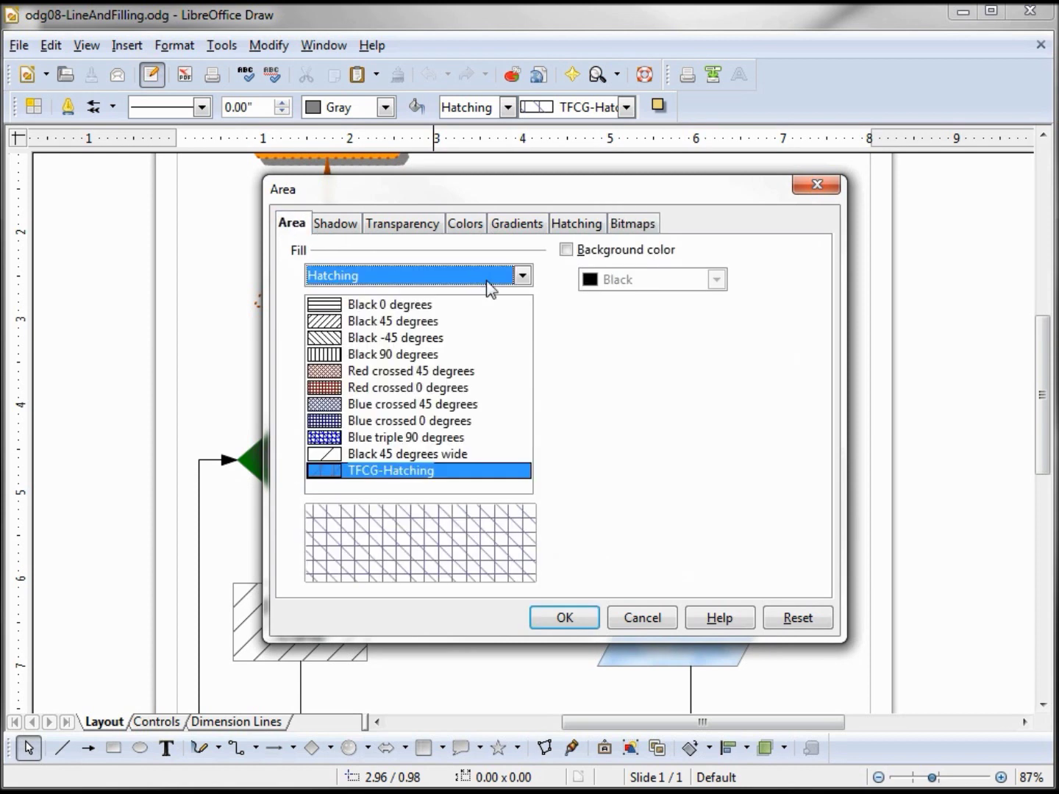
# Set the fill type to Bitmap with the Star Fish picture
pyautogui.click(522, 277)
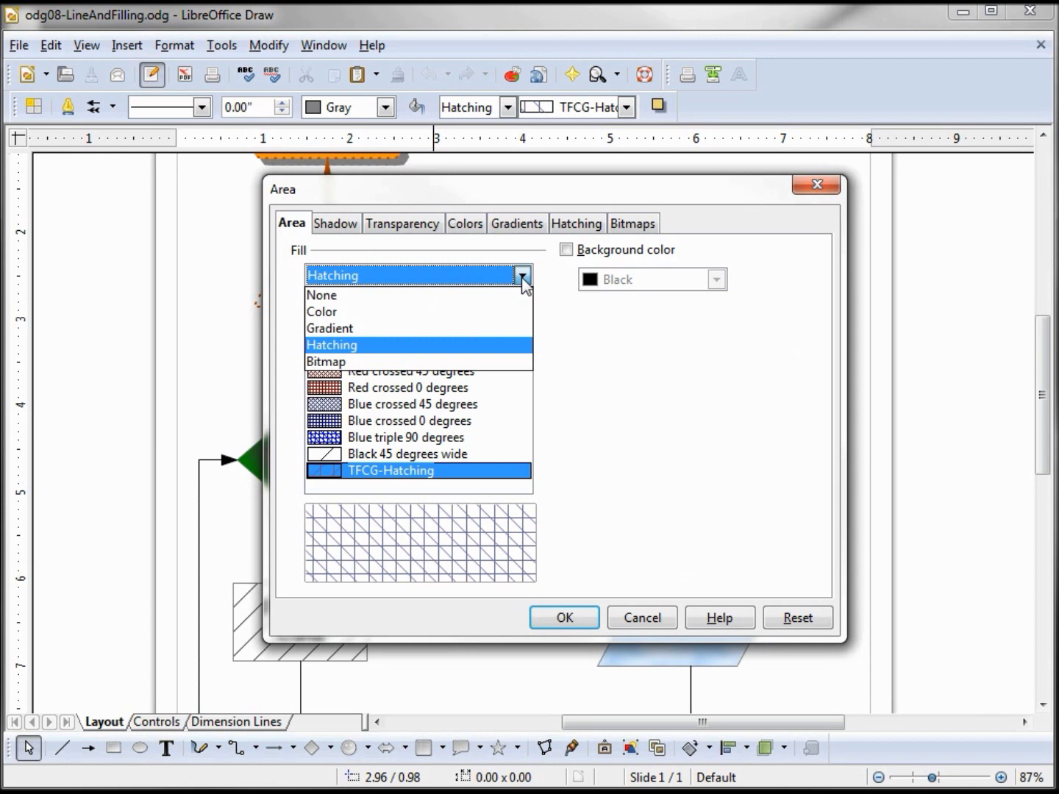
pyautogui.click(490, 362)
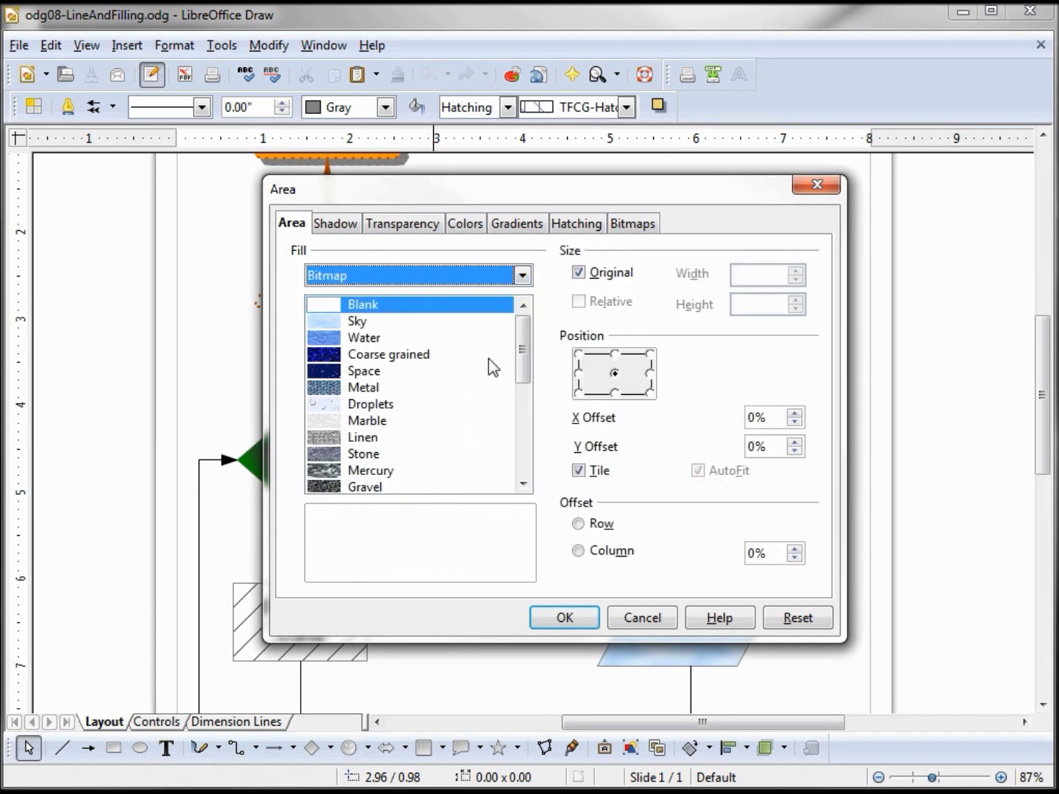
pyautogui.moveTo(522, 328); pyautogui.dragTo(526, 470)
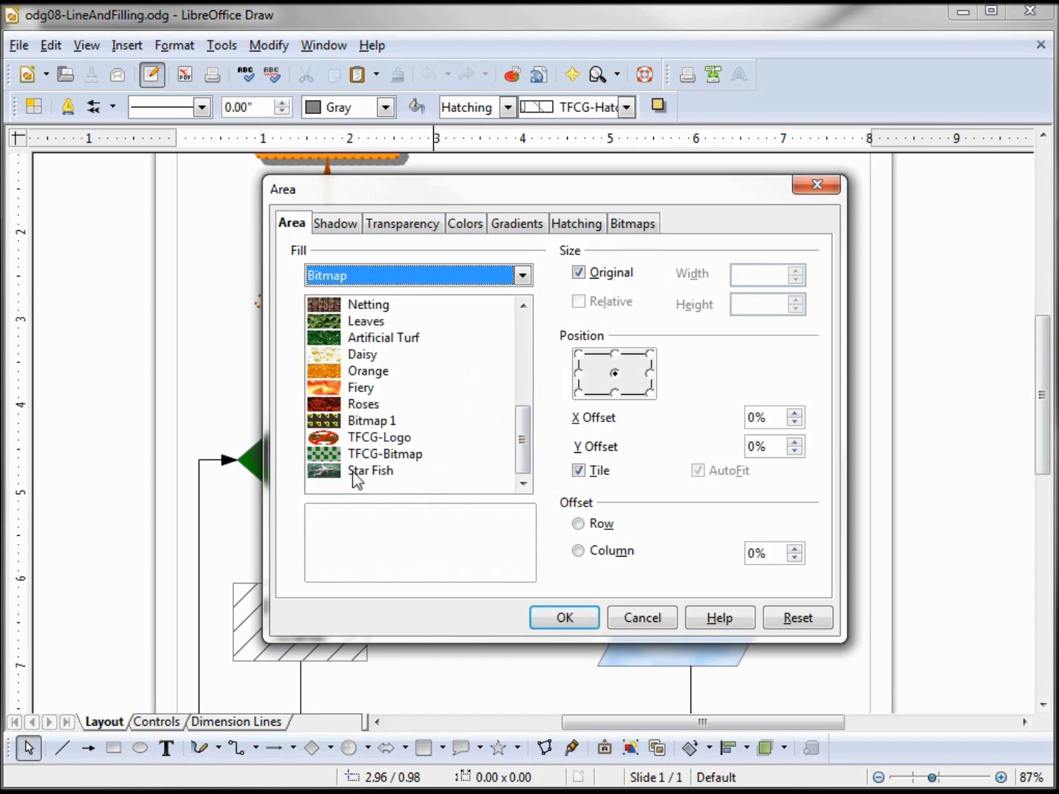
pyautogui.click(355, 479)
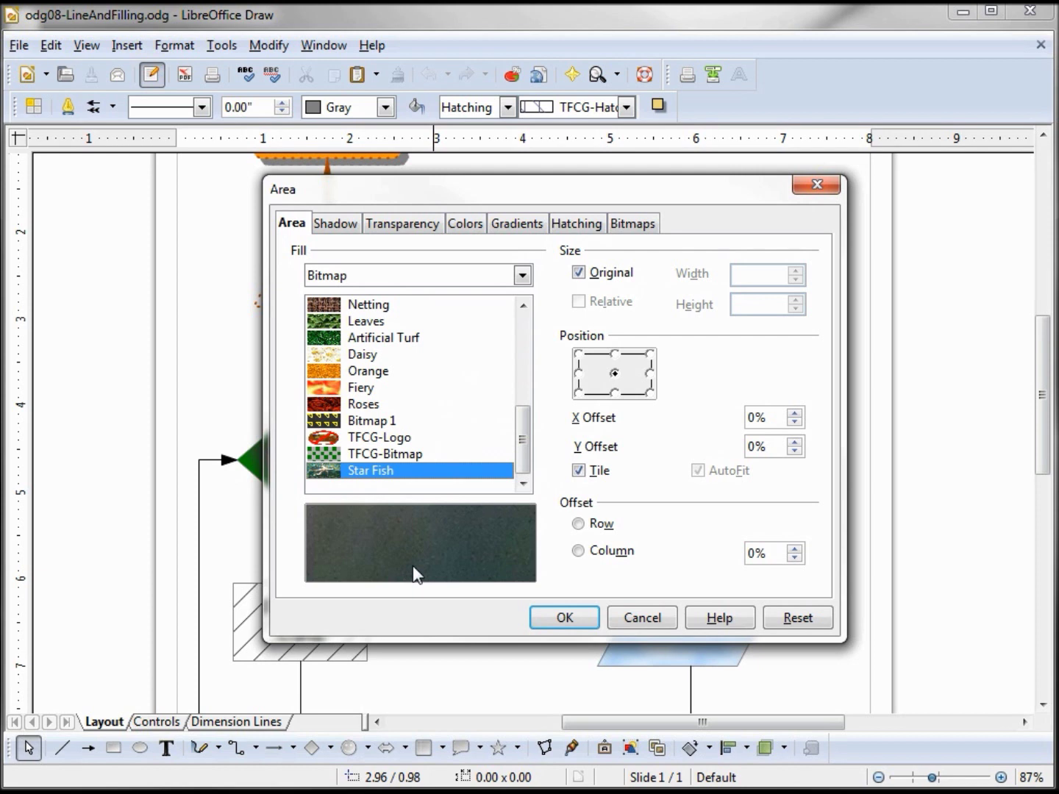
pyautogui.click(579, 273)
# Try turning Tile and AutoFit off, then switch both back on
pyautogui.click(578, 472)
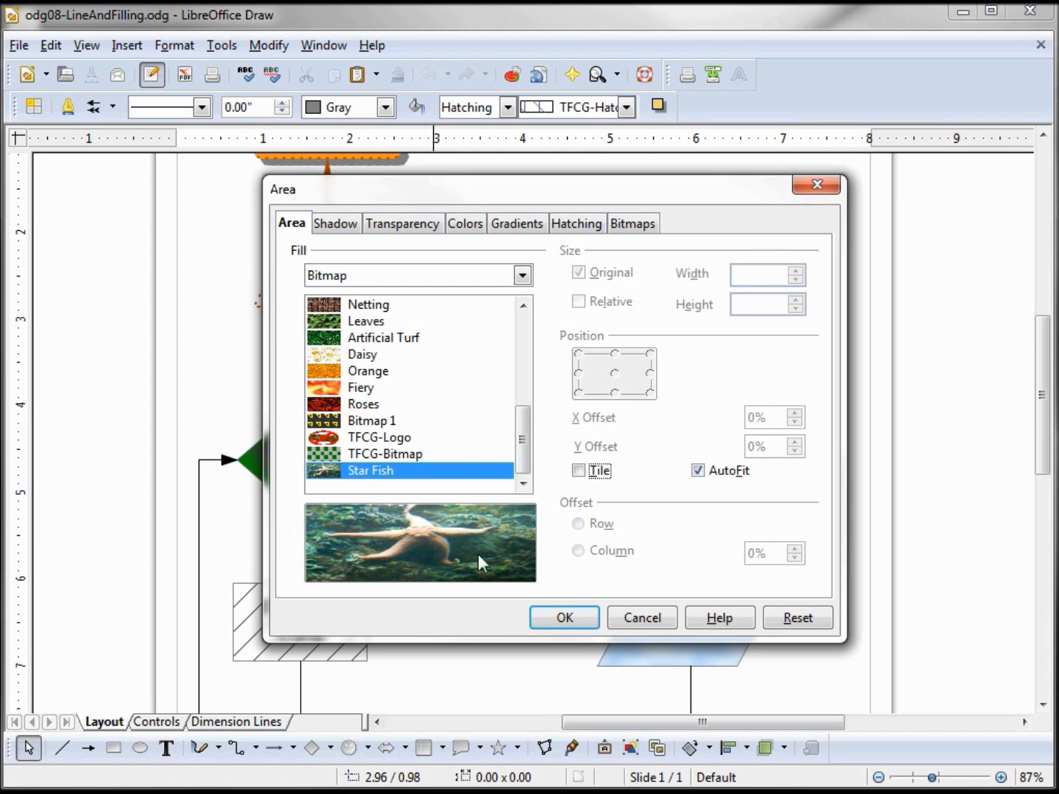
pyautogui.click(698, 471)
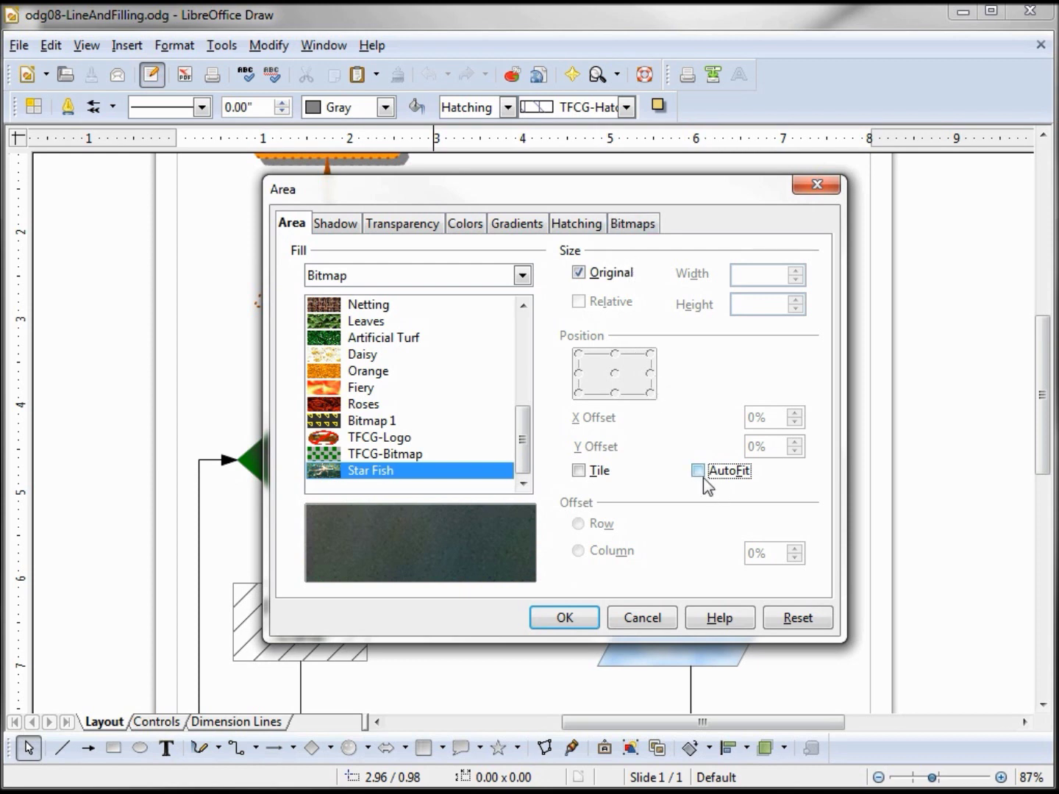
pyautogui.click(697, 470)
pyautogui.click(578, 472)
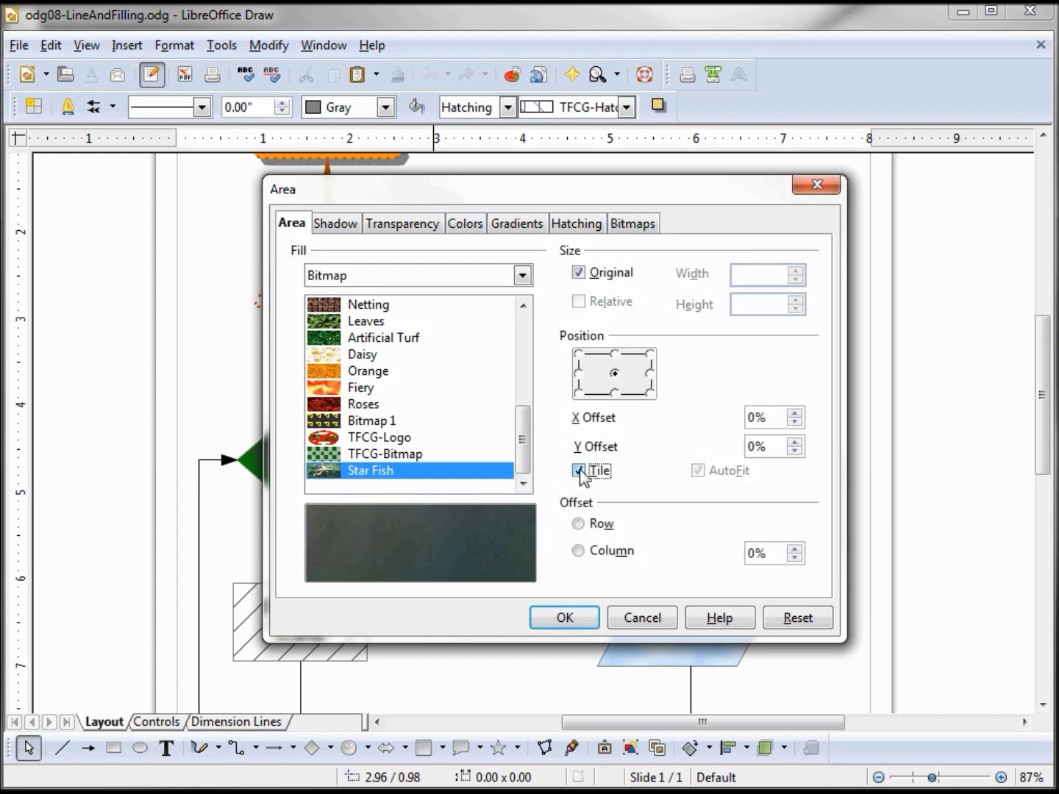
# Size the Star Fish tiles to an absolute 1.00" width and height
pyautogui.click(579, 273)
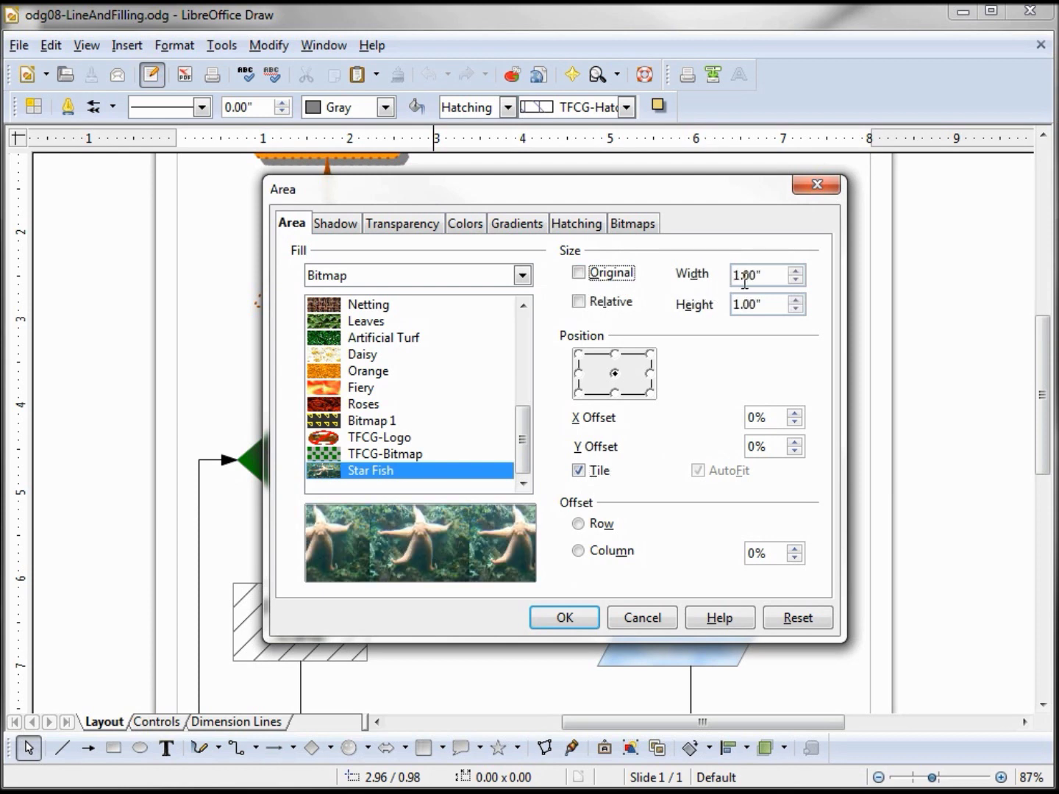
pyautogui.click(796, 281)
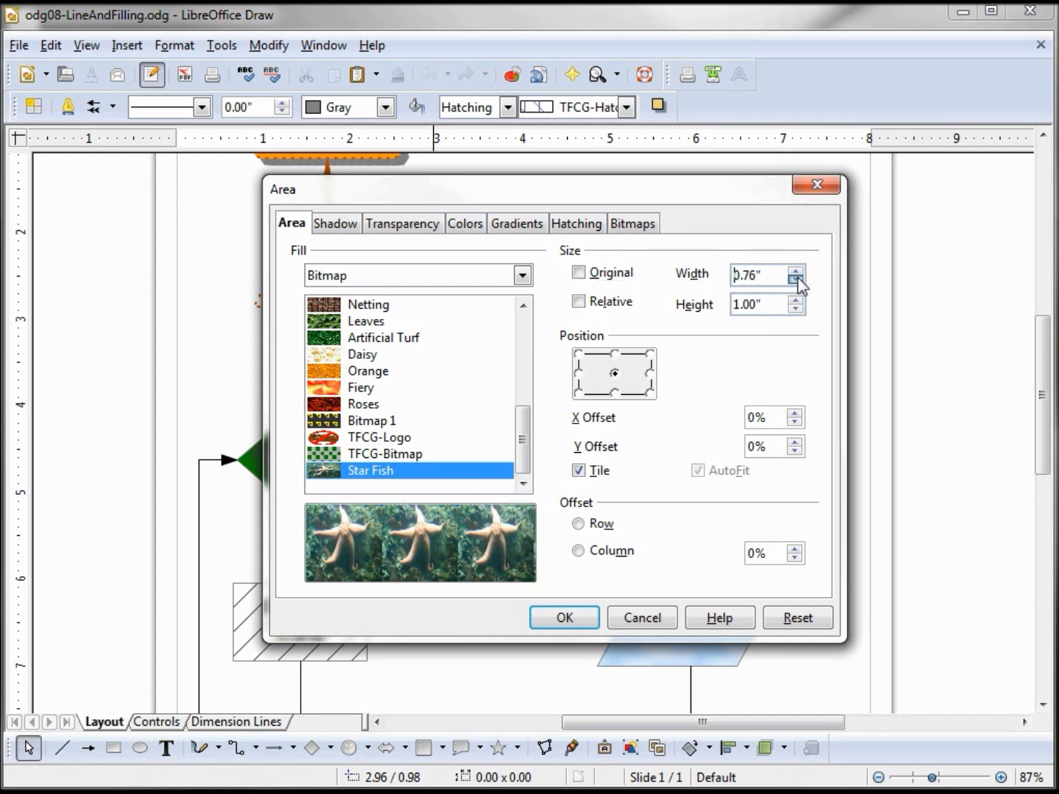
pyautogui.click(796, 281)
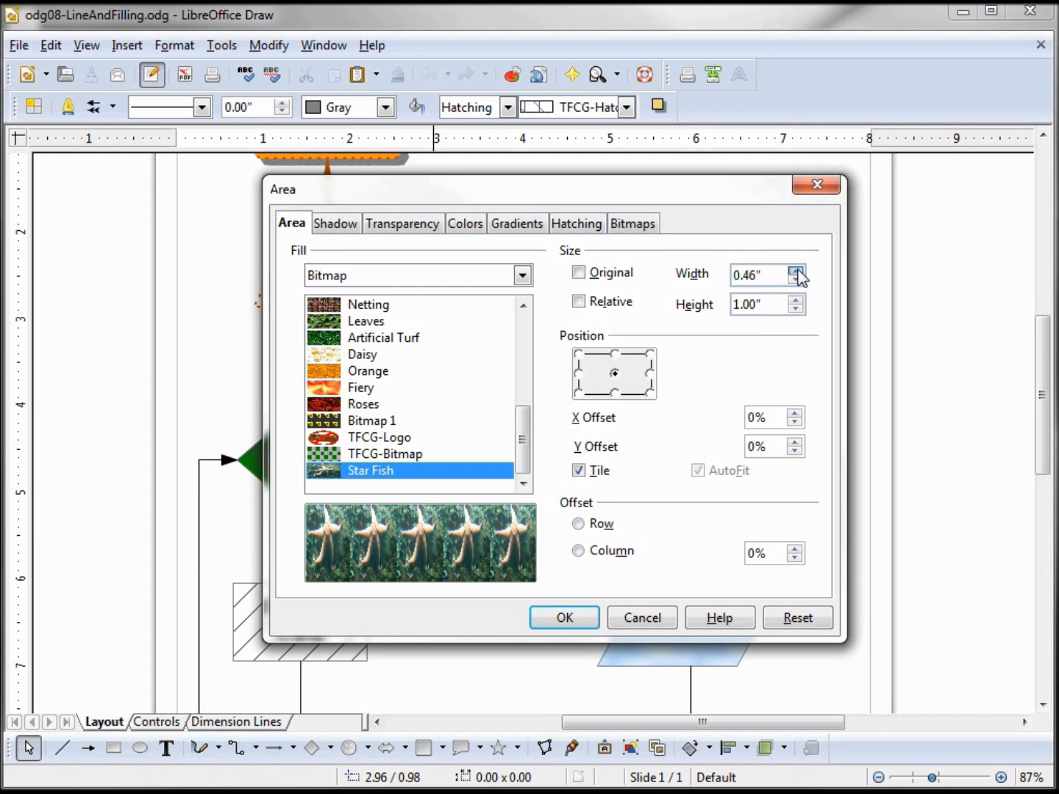
pyautogui.click(795, 271)
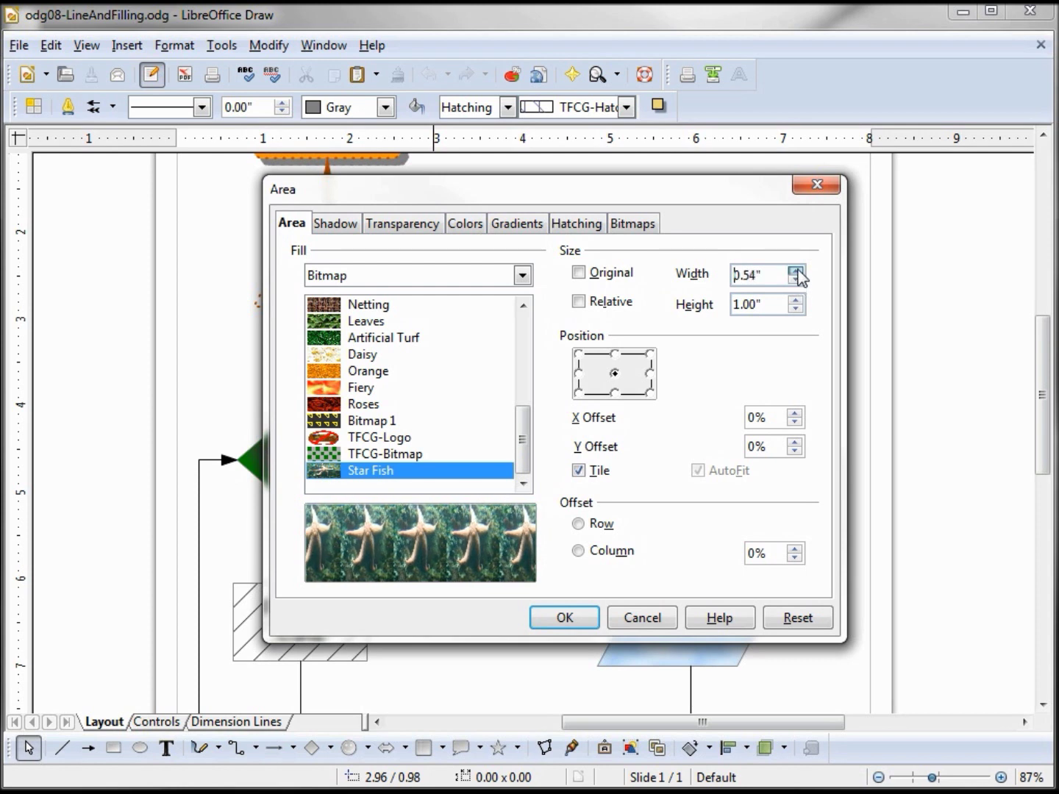
pyautogui.click(581, 303)
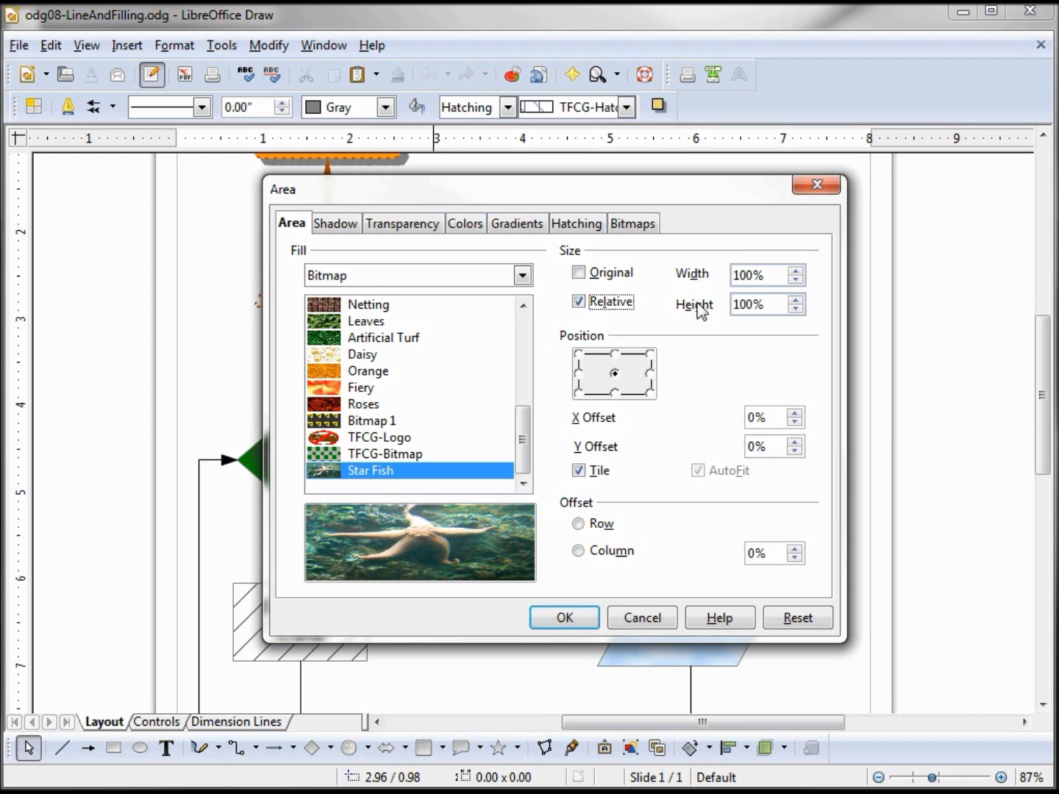
pyautogui.click(794, 282)
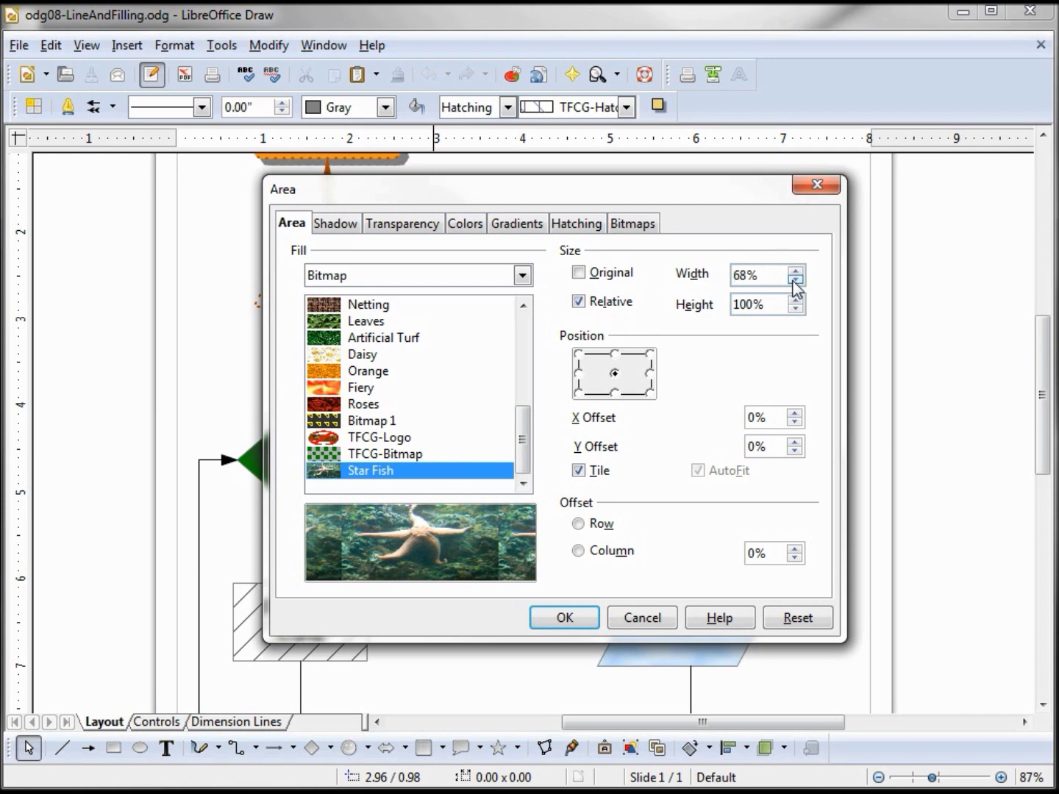
pyautogui.click(578, 301)
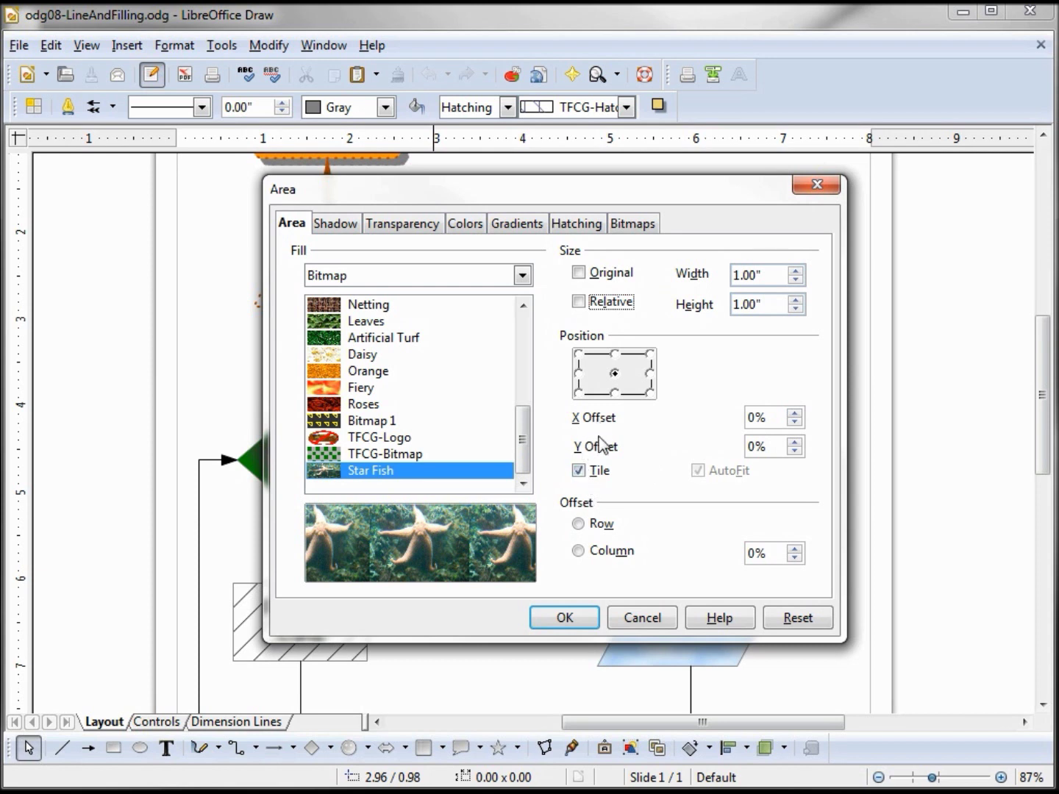
pyautogui.click(576, 352)
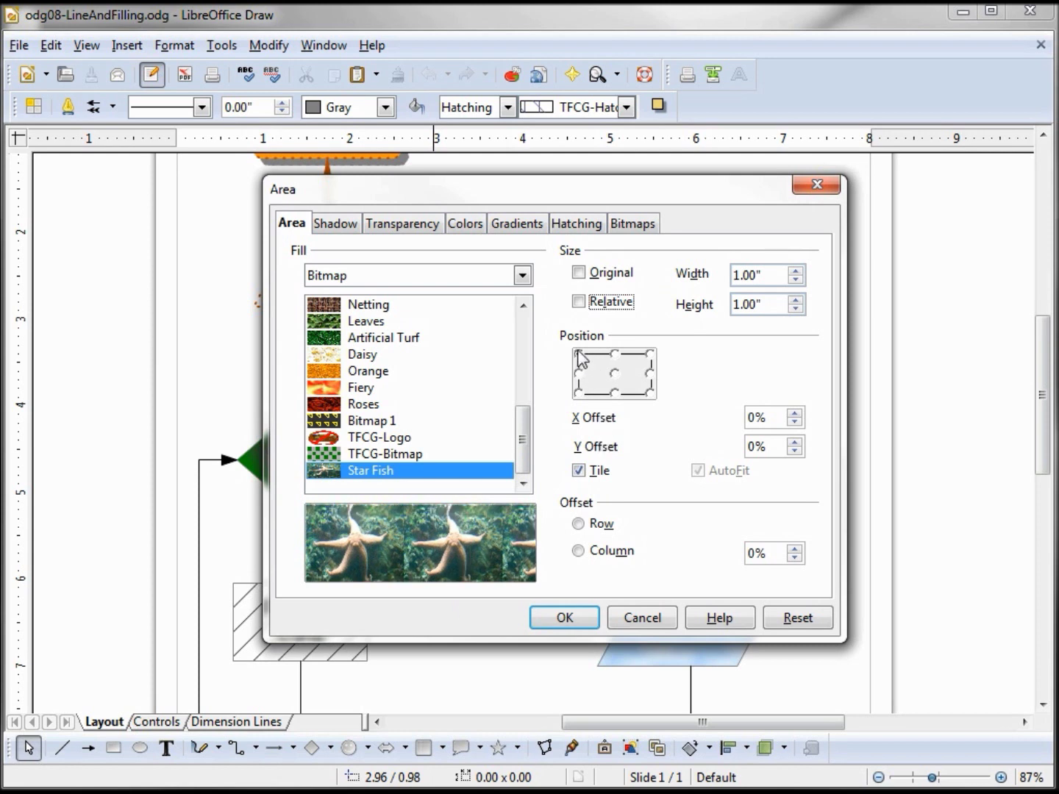
pyautogui.click(614, 374)
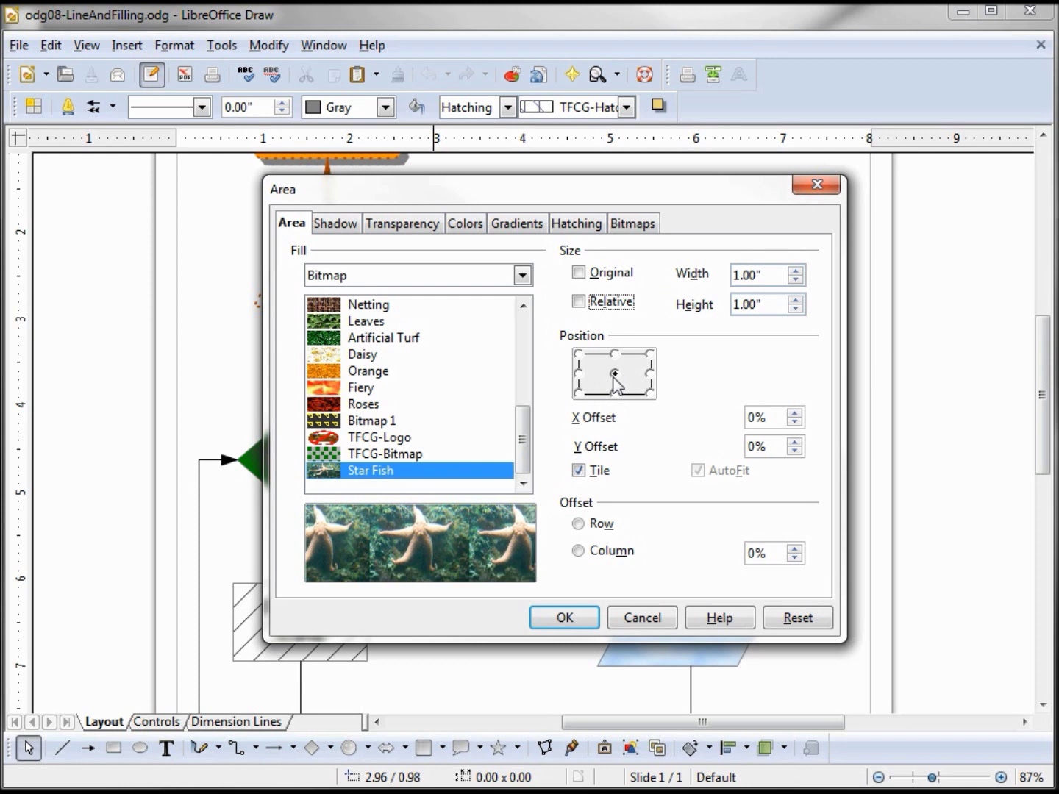
pyautogui.click(578, 355)
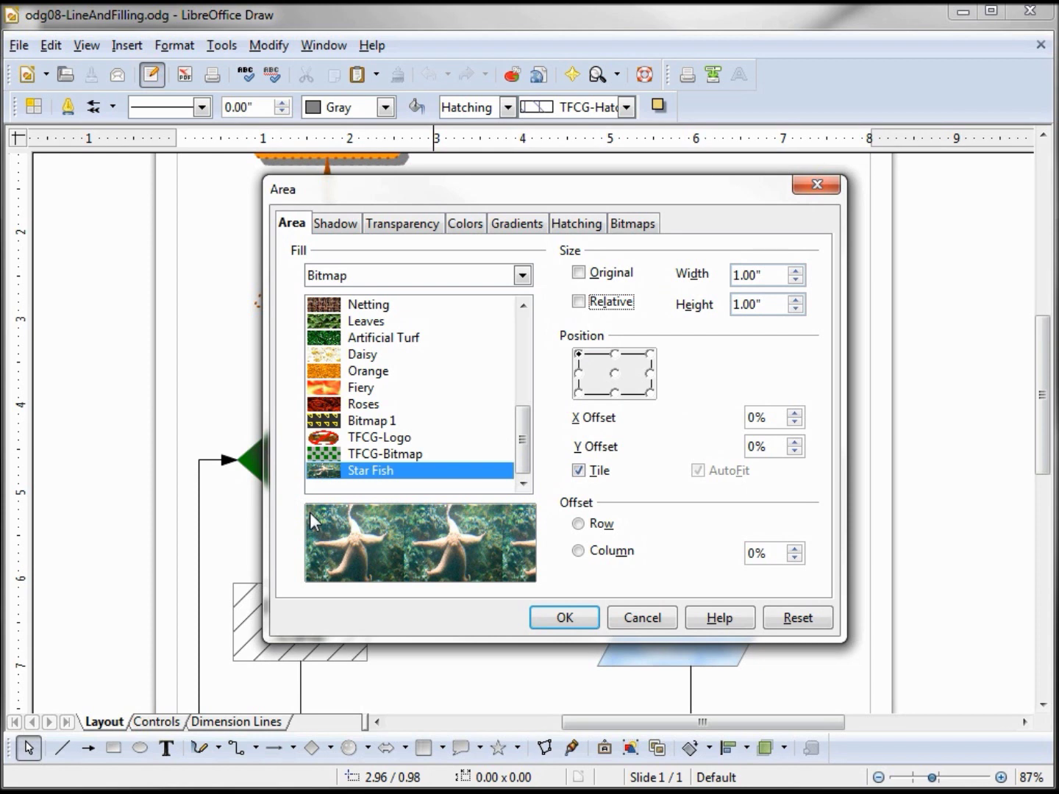
pyautogui.click(581, 375)
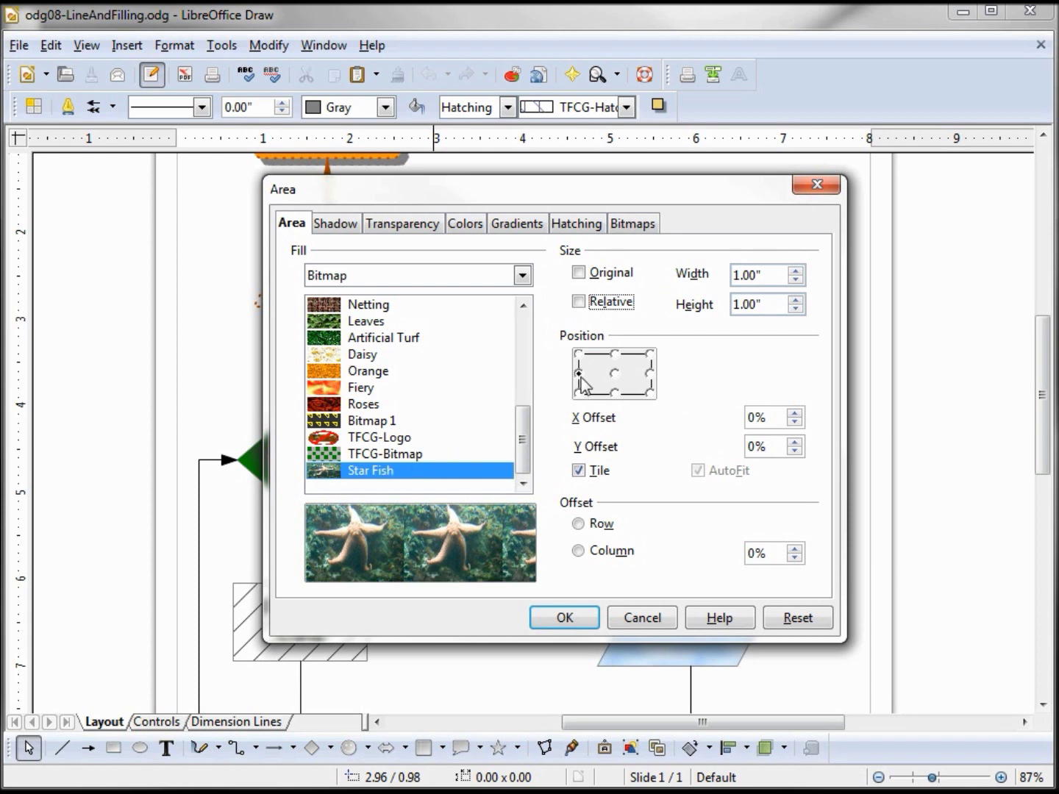
pyautogui.click(578, 391)
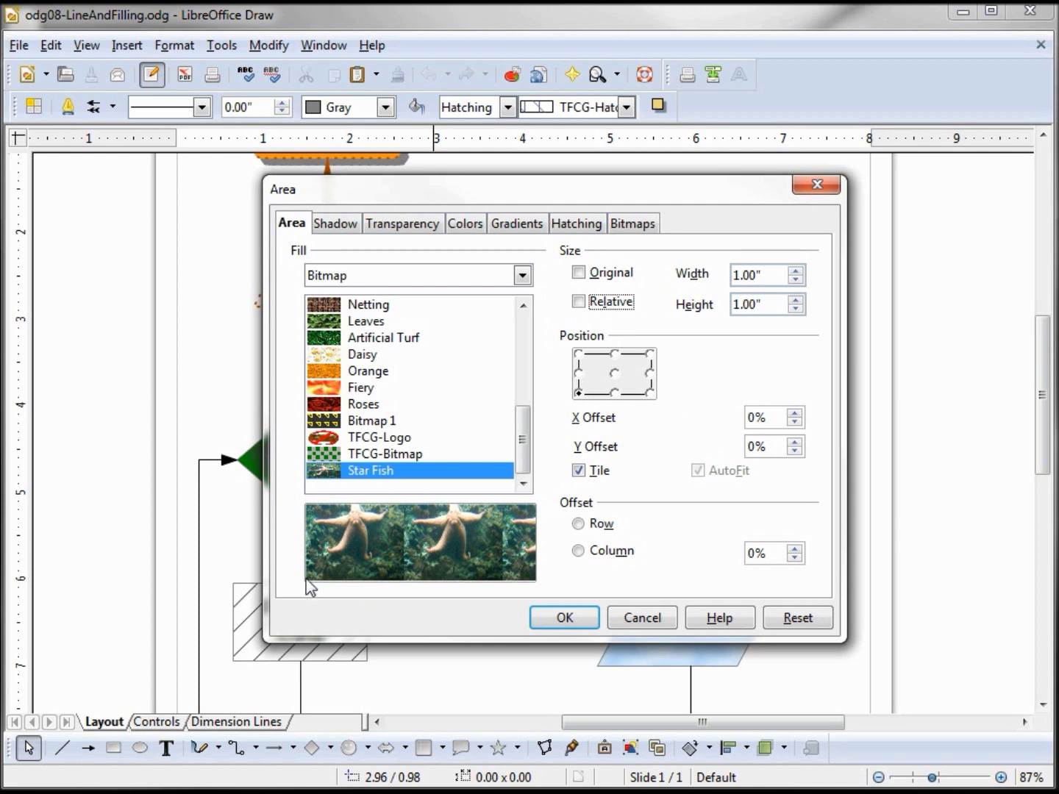
pyautogui.click(615, 374)
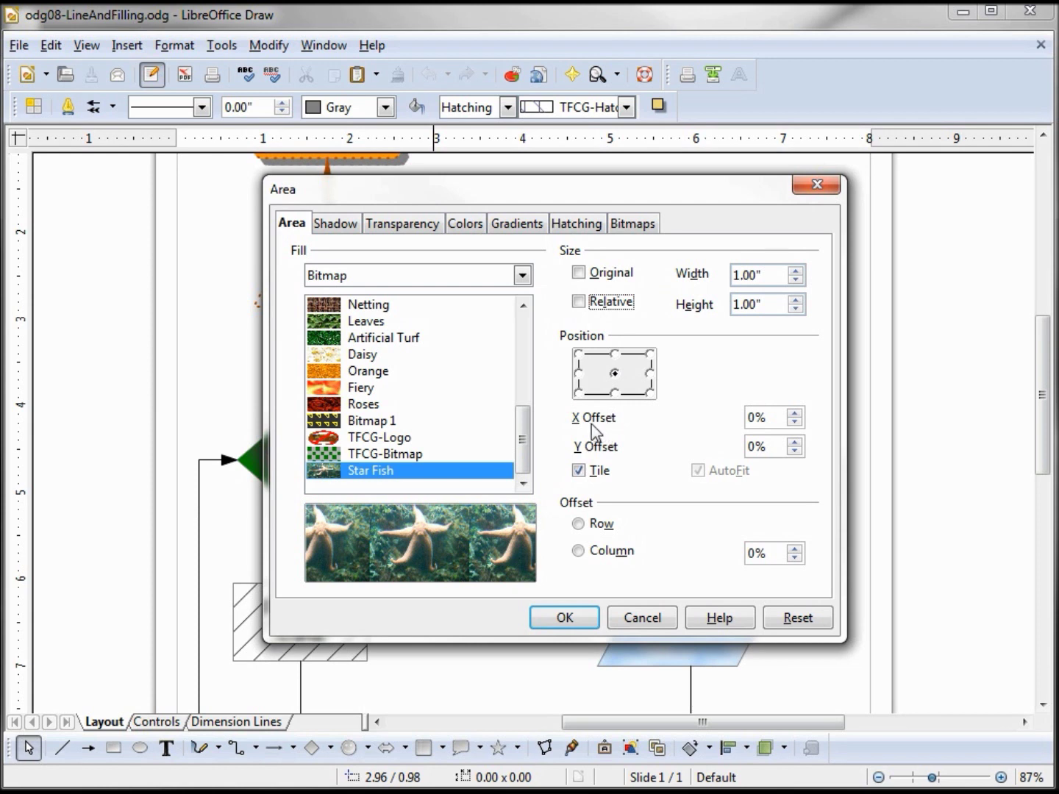
# Adjust the tiles' X offset, then set the Y offset to 50%
pyautogui.click(794, 415)
pyautogui.click(794, 414)
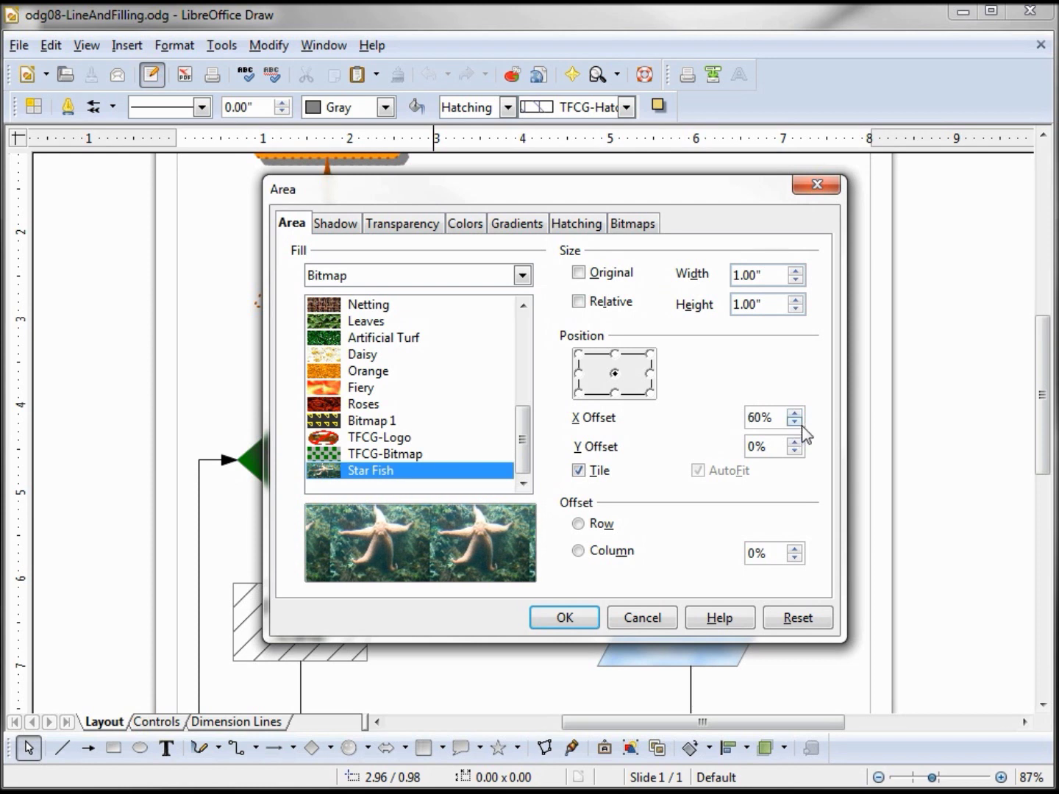
pyautogui.click(794, 418)
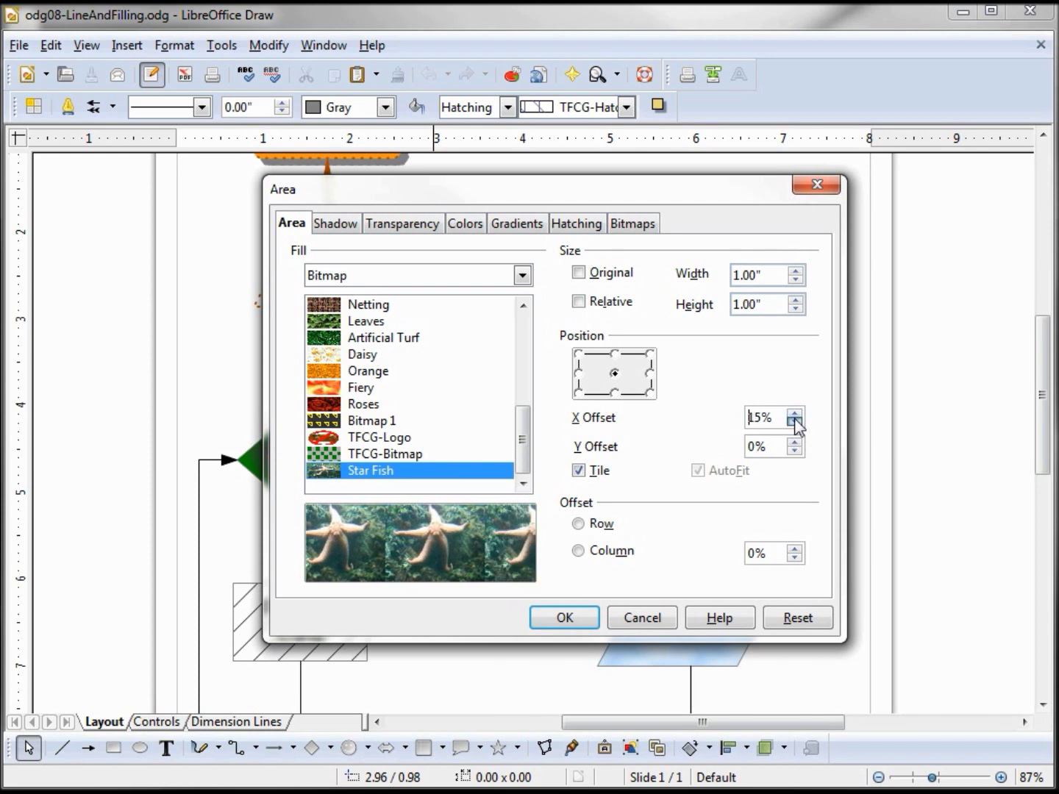
pyautogui.click(794, 450)
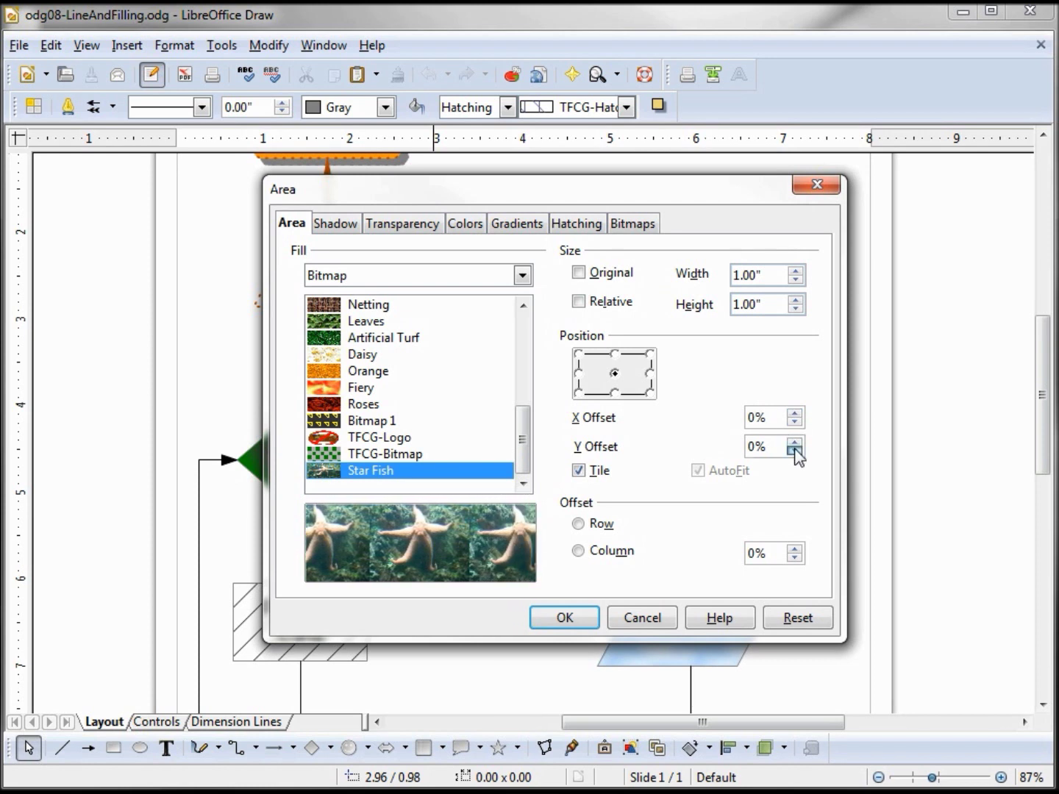
pyautogui.click(794, 444)
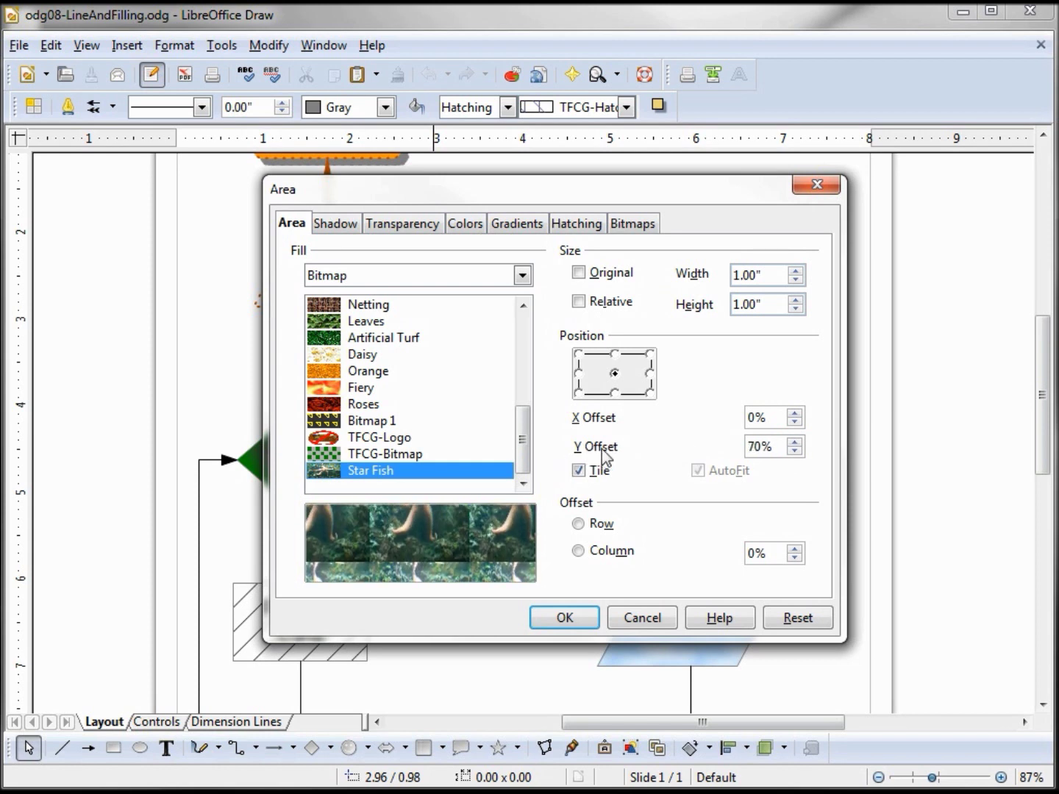
pyautogui.click(794, 451)
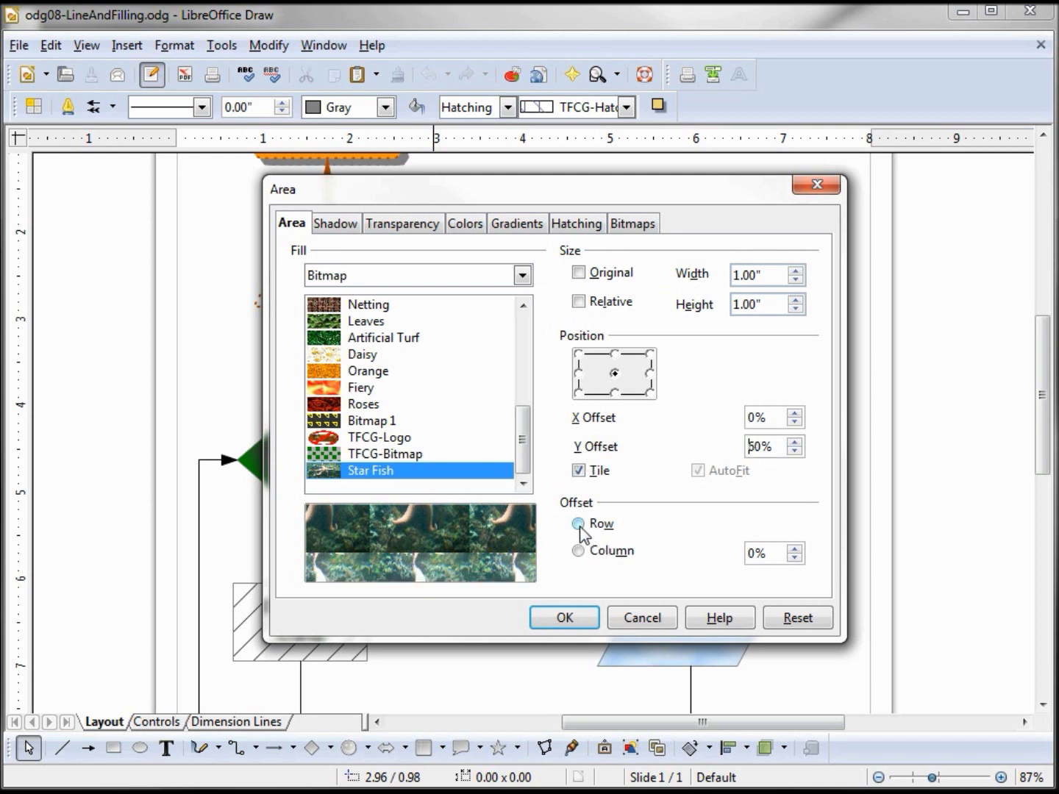
# Switch tile offsetting to Column and raise the column offset to 50%
pyautogui.click(578, 552)
pyautogui.click(793, 550)
pyautogui.click(794, 551)
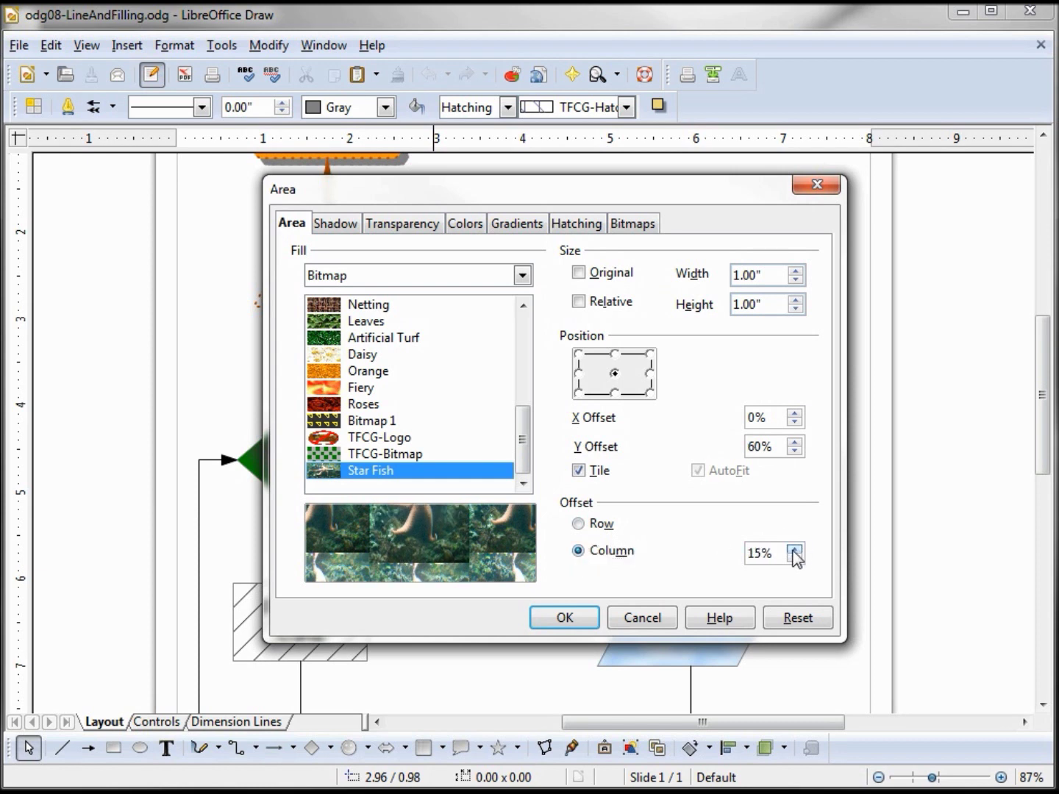
pyautogui.click(793, 550)
pyautogui.click(794, 550)
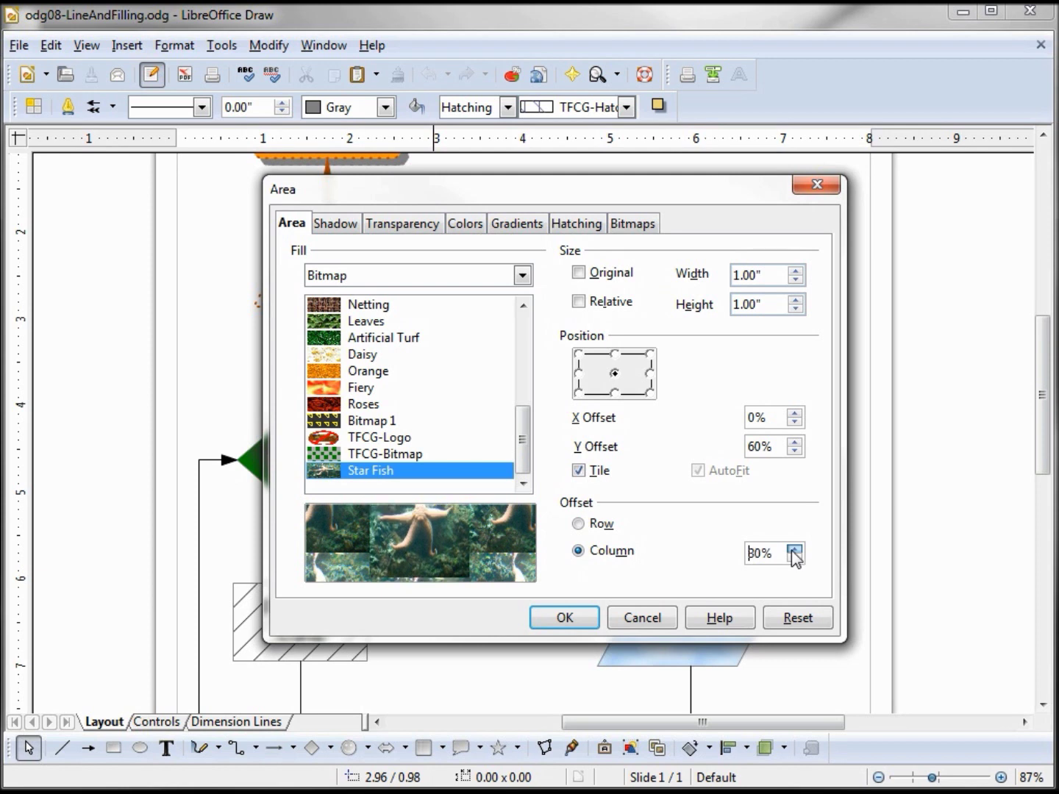
pyautogui.click(793, 550)
pyautogui.click(792, 550)
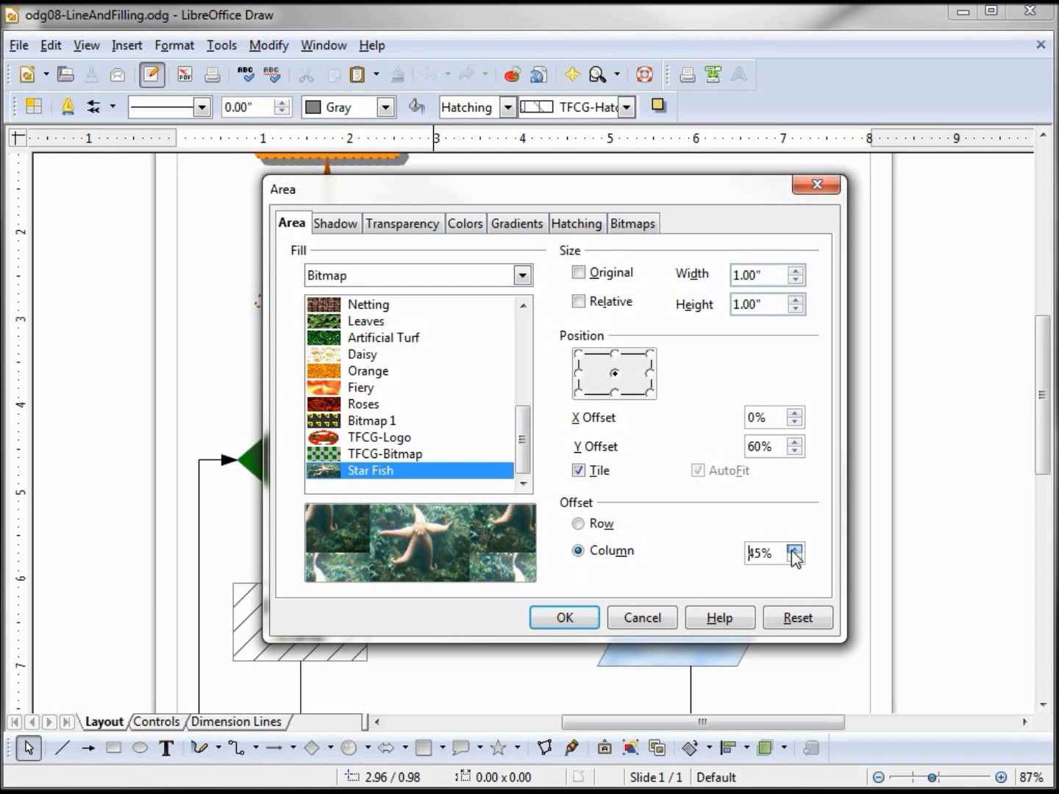
pyautogui.click(793, 551)
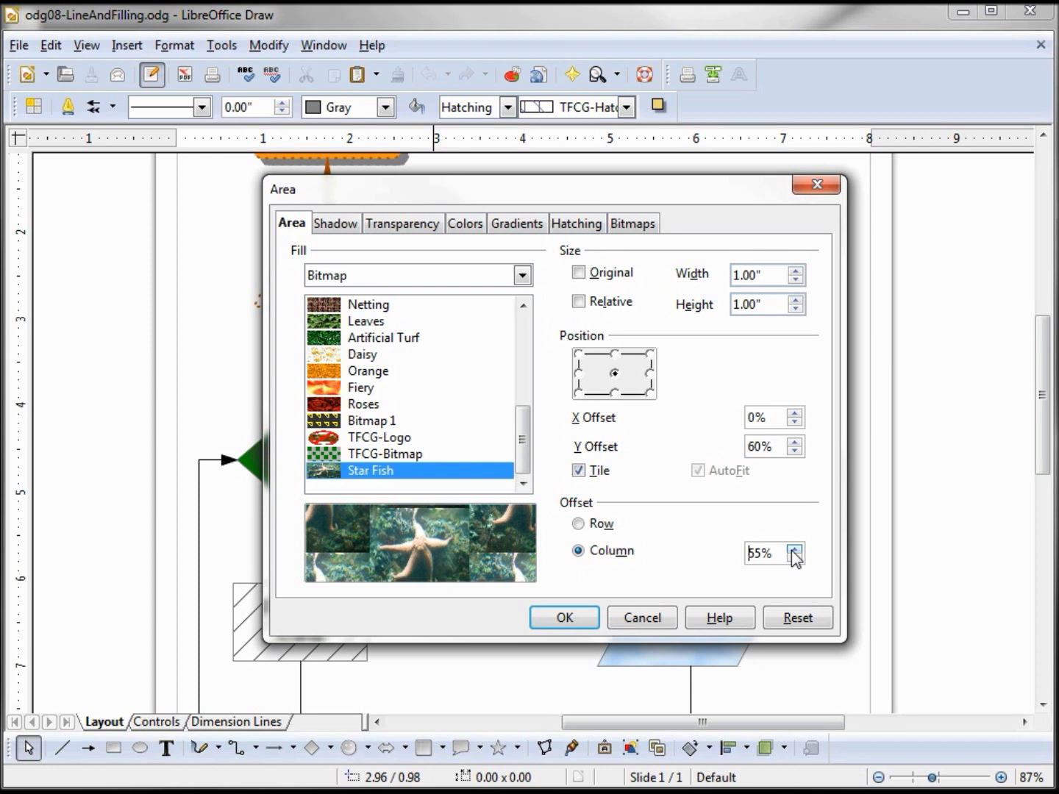
pyautogui.click(793, 551)
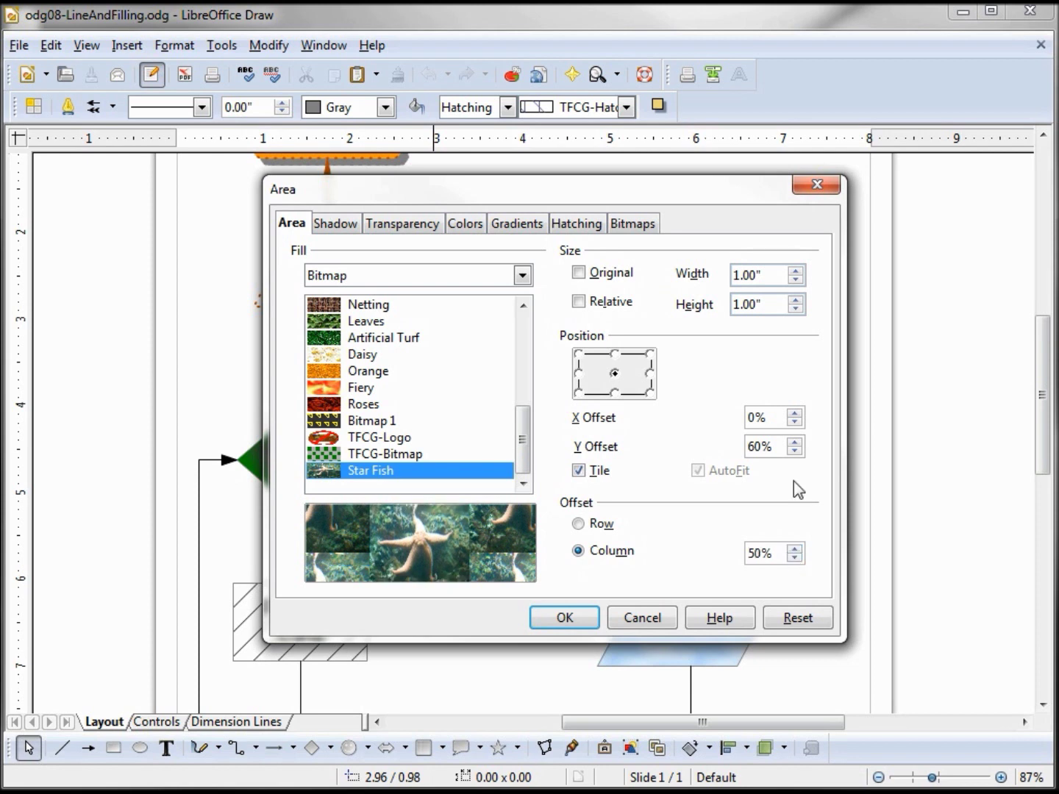
# Return the Y offset to 50%, turn off tiling, and confirm the settings
pyautogui.click(794, 452)
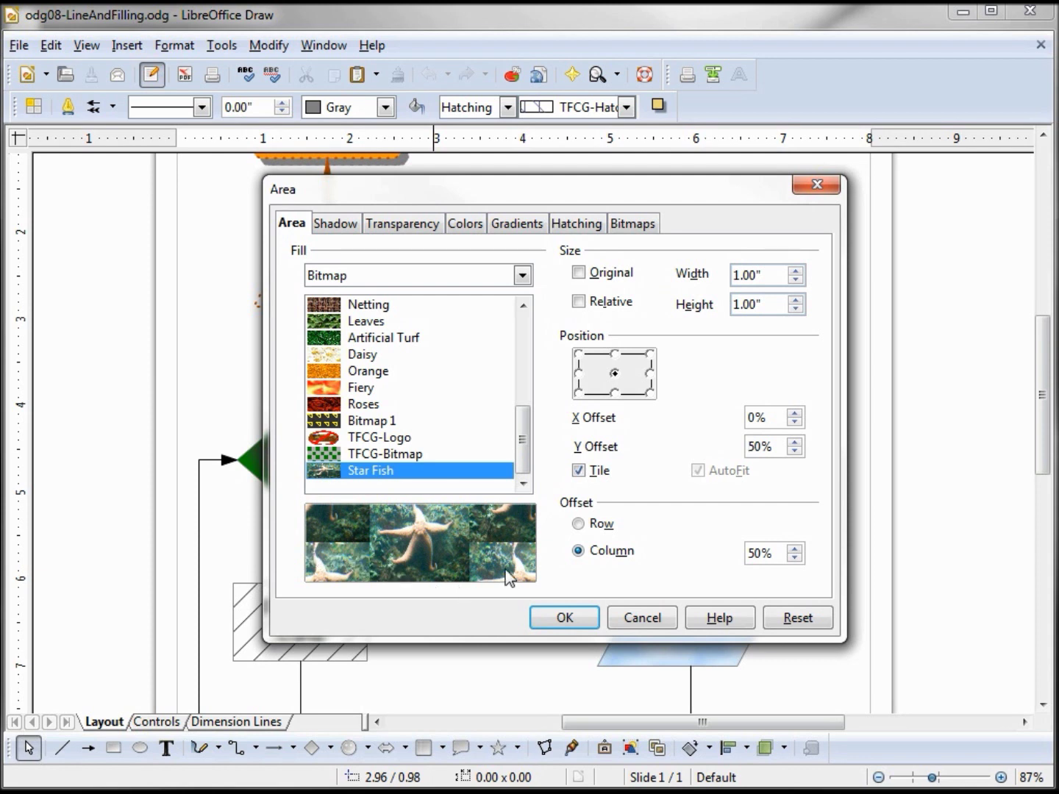
pyautogui.click(579, 471)
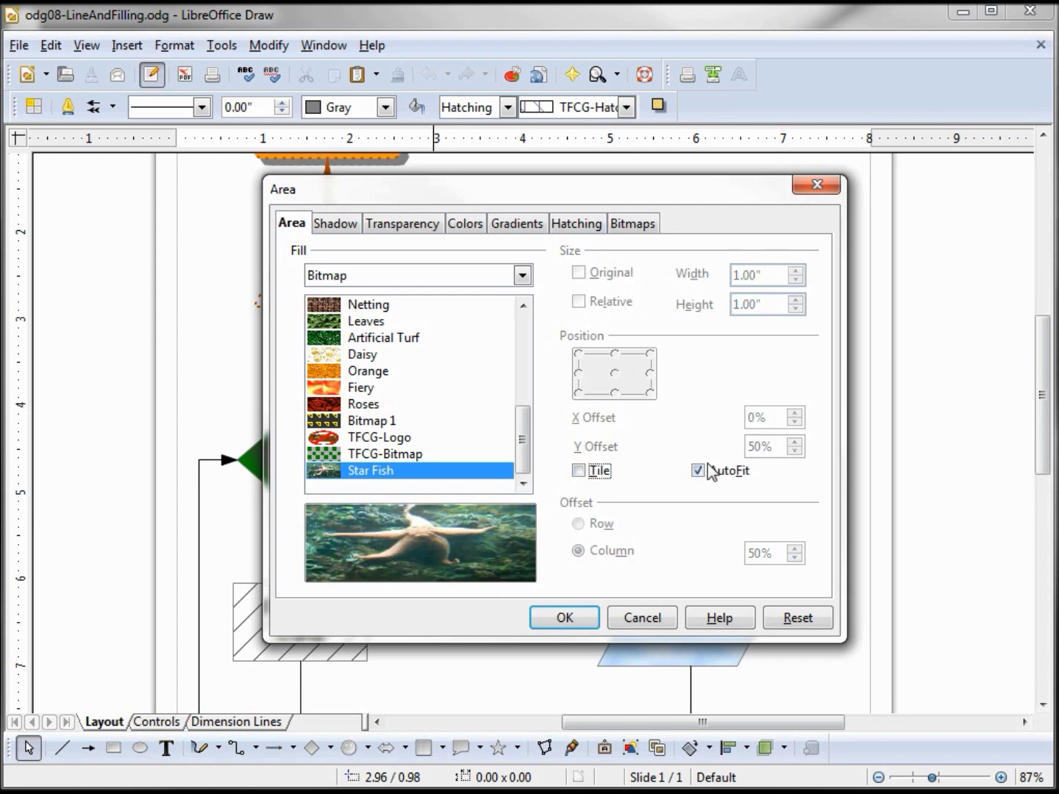
pyautogui.click(567, 628)
pyautogui.moveTo(1045, 331); pyautogui.dragTo(1044, 425)
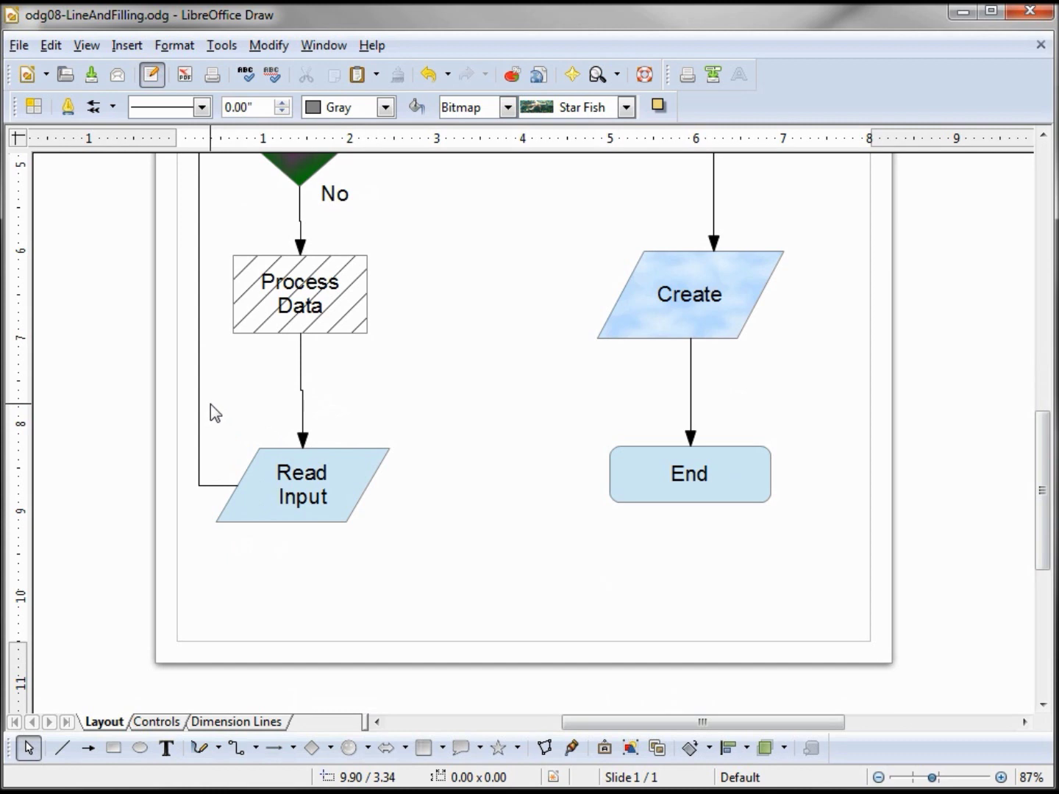
# Select the Read Input shape and set its area style to the Star Fish bitmap
pyautogui.moveTo(210, 404); pyautogui.dragTo(416, 577)
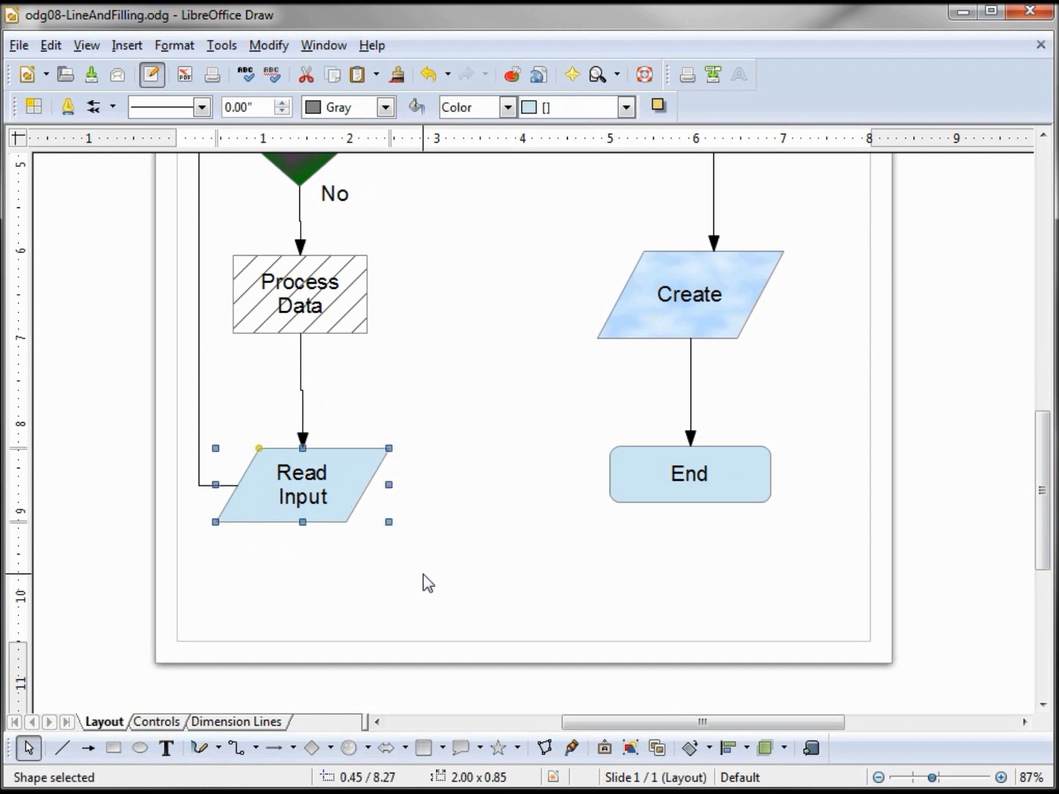
pyautogui.click(507, 107)
pyautogui.click(460, 194)
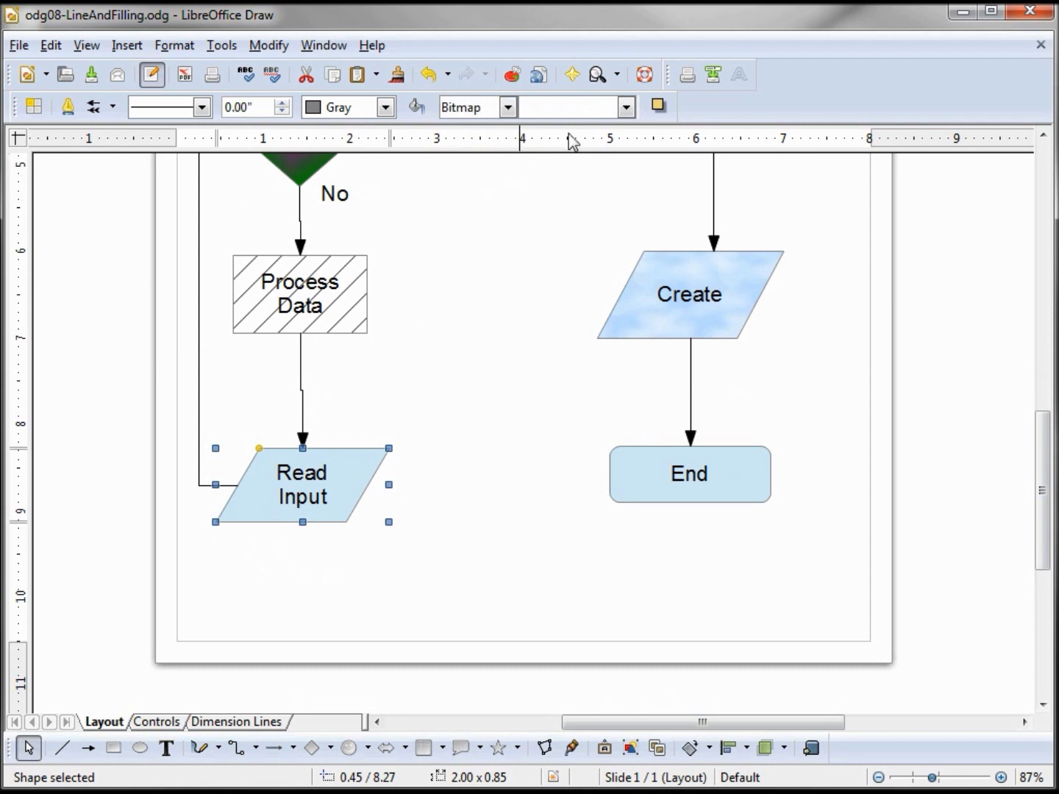
pyautogui.click(627, 107)
pyautogui.moveTo(645, 144); pyautogui.dragTo(652, 231)
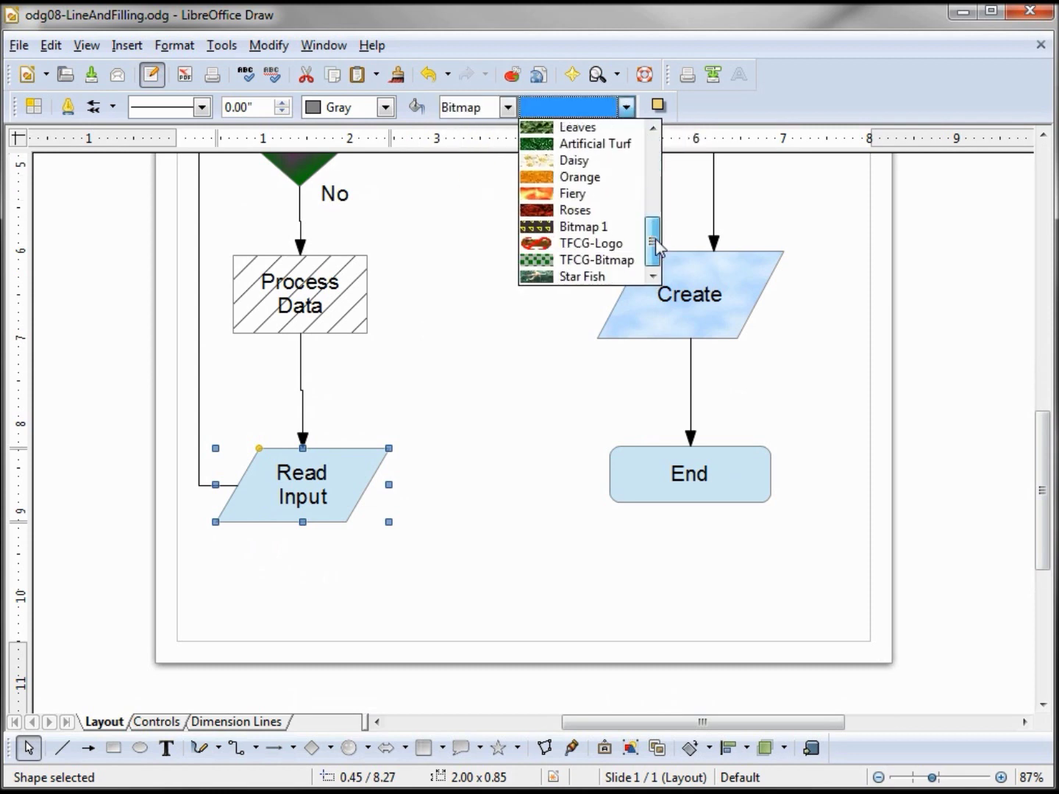
pyautogui.click(582, 277)
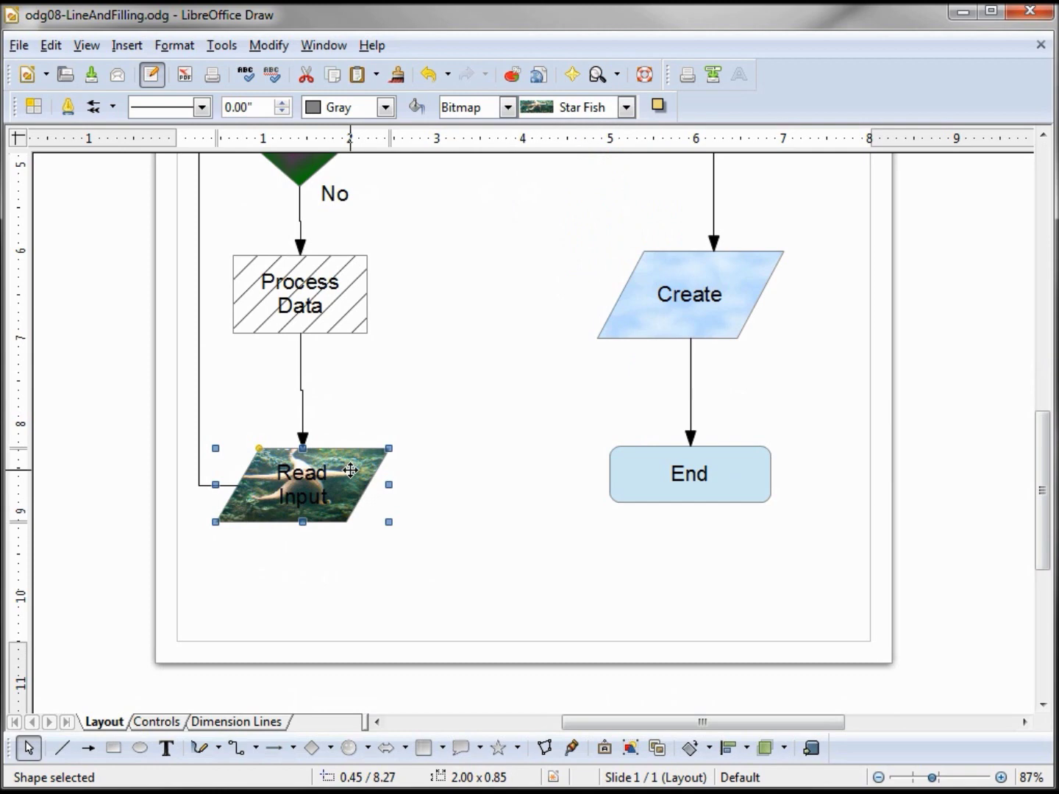
pyautogui.click(417, 108)
# Set the shape's transparency to a Radial gradient
pyautogui.click(386, 225)
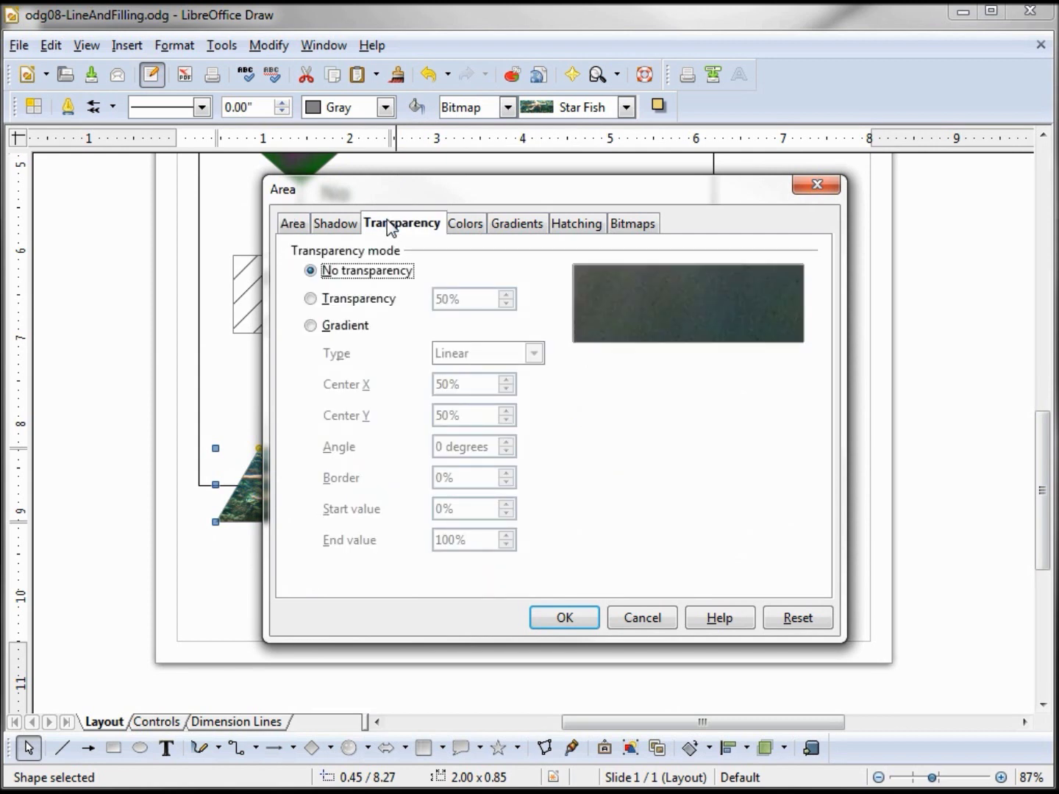
pyautogui.click(311, 326)
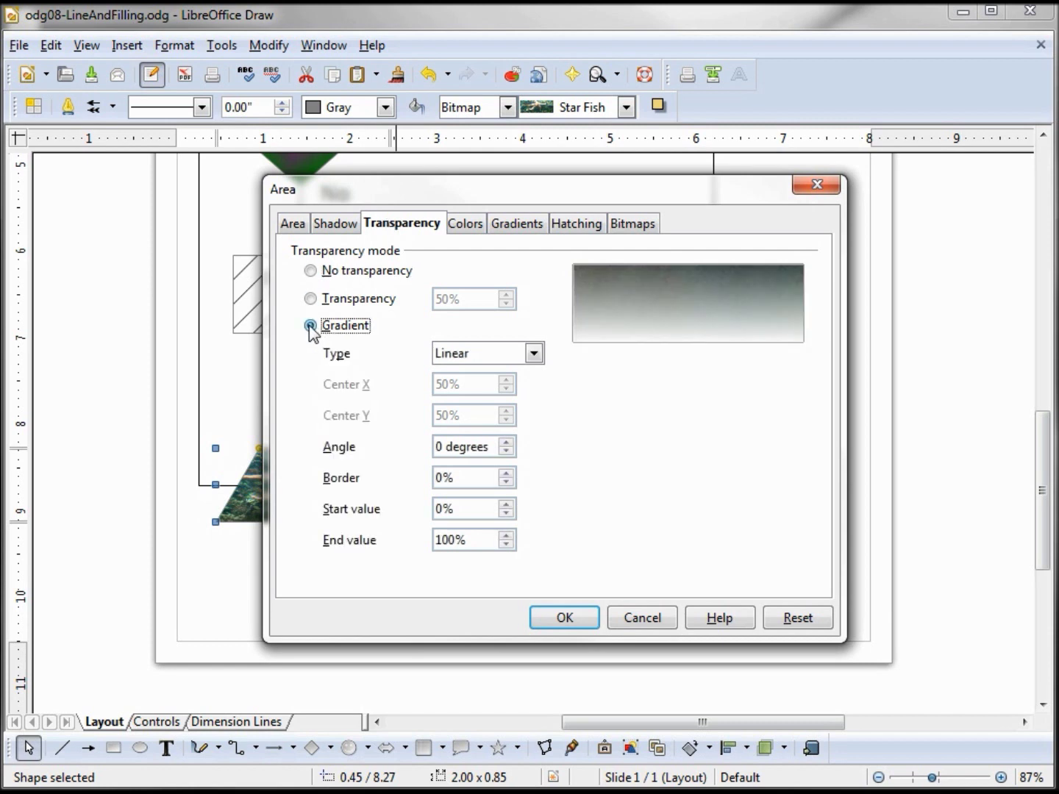
pyautogui.click(533, 355)
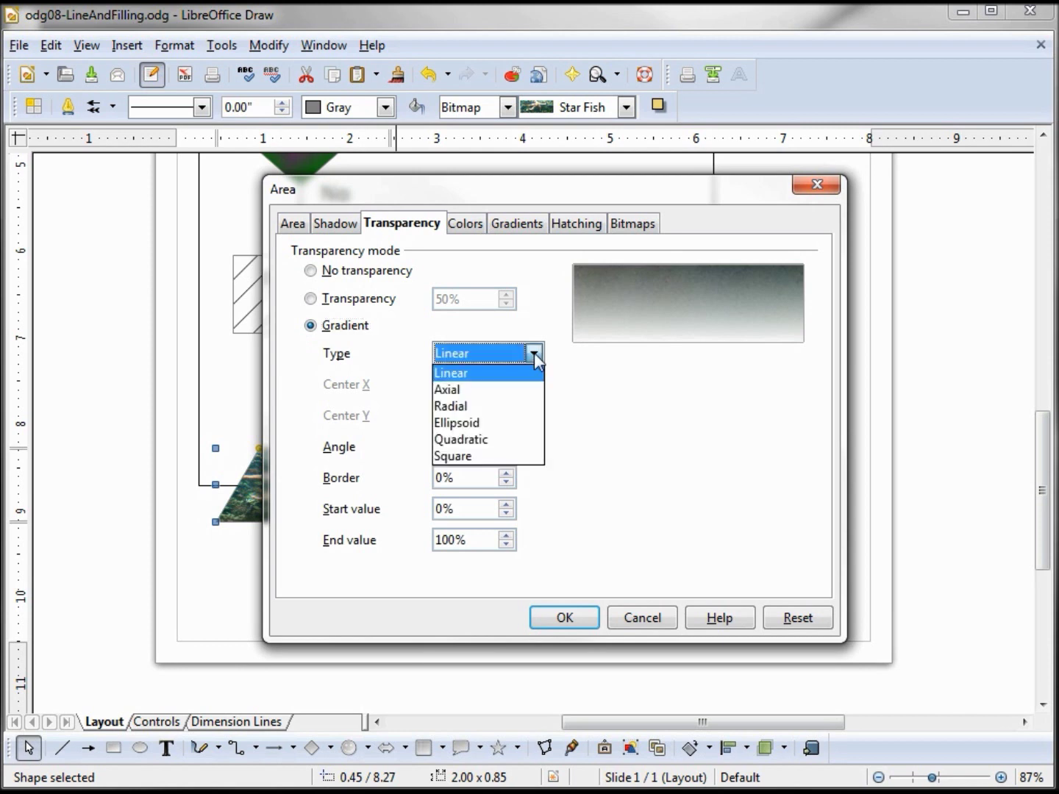
pyautogui.click(476, 403)
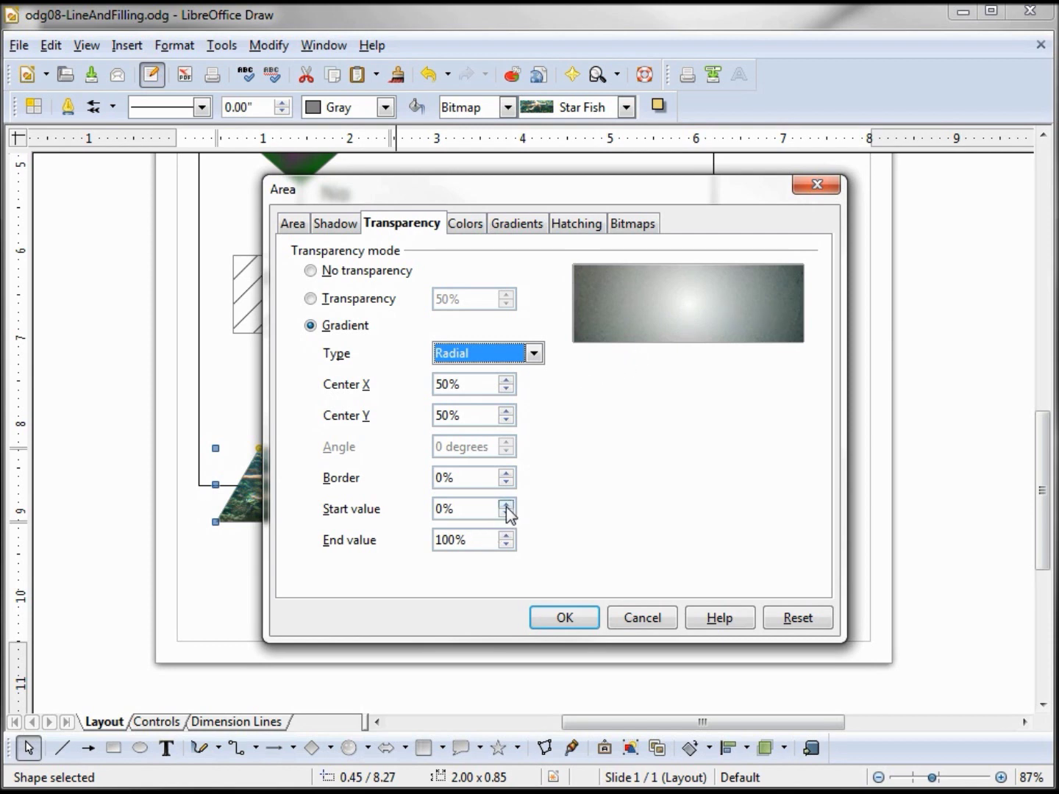
# Set the gradient's start value to 75% and end value to 0%, then confirm
pyautogui.moveTo(479, 508); pyautogui.dragTo(385, 508)
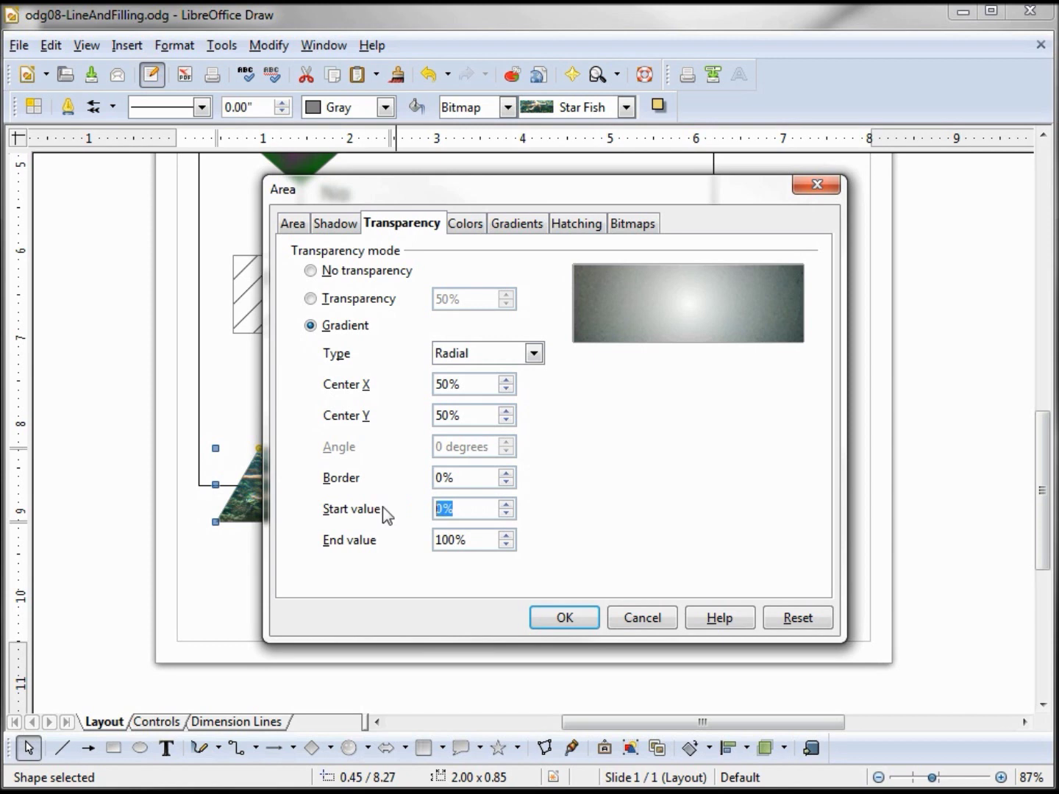
pyautogui.write('100')
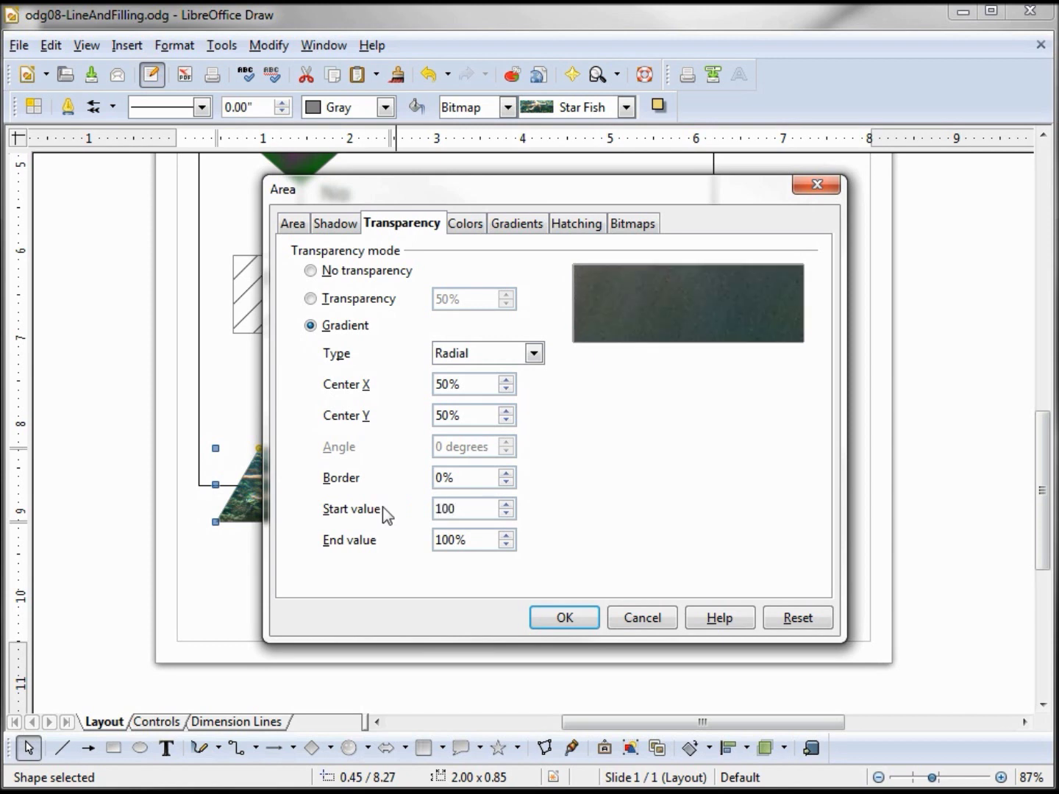
pyautogui.press('Tab')
pyautogui.write('0')
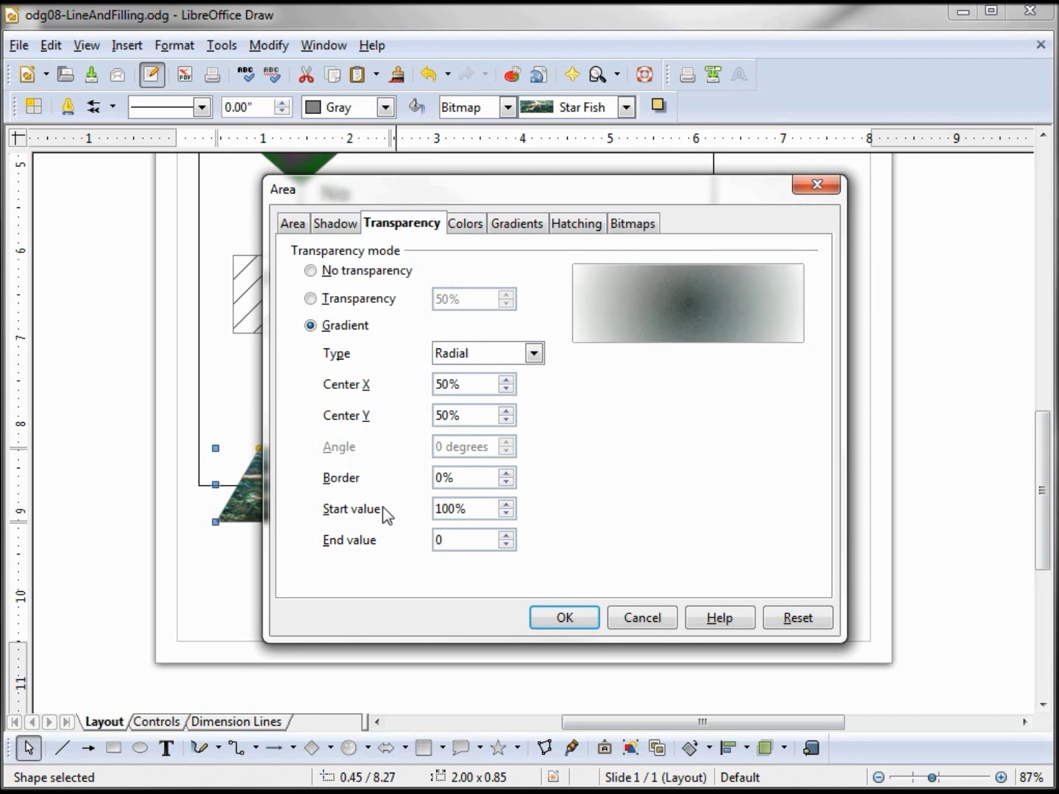
pyautogui.press('Tab')
pyautogui.moveTo(484, 508); pyautogui.dragTo(403, 507)
pyautogui.write('75')
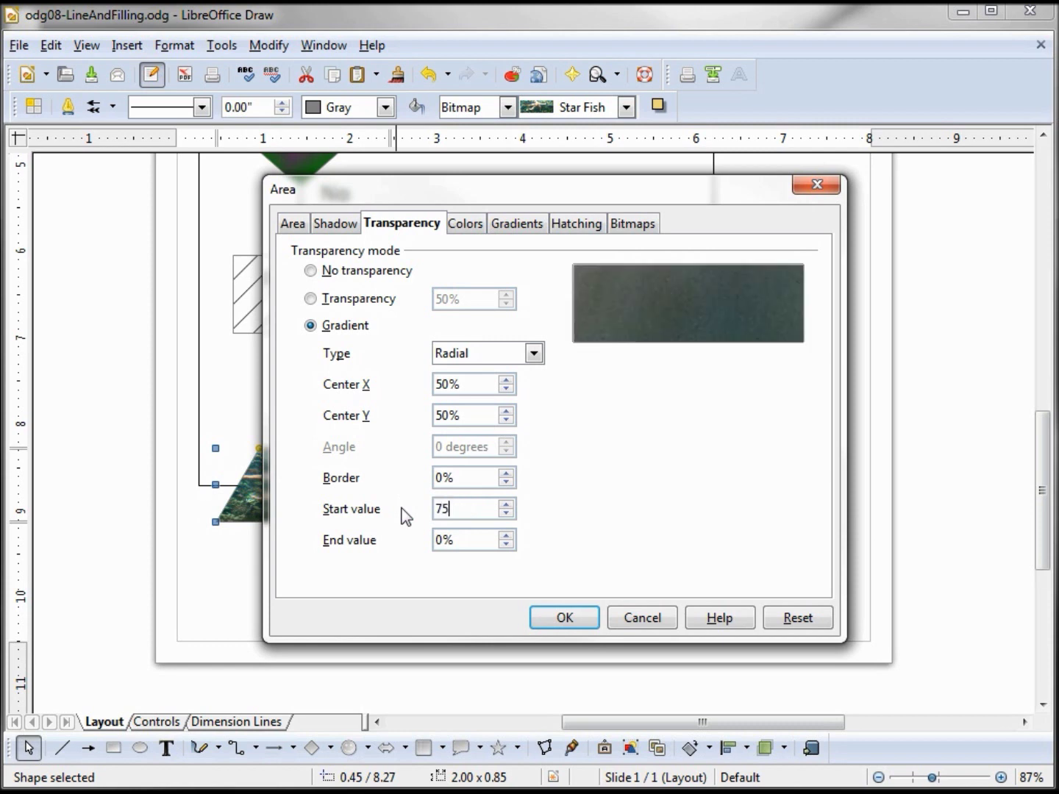
pyautogui.press('Tab')
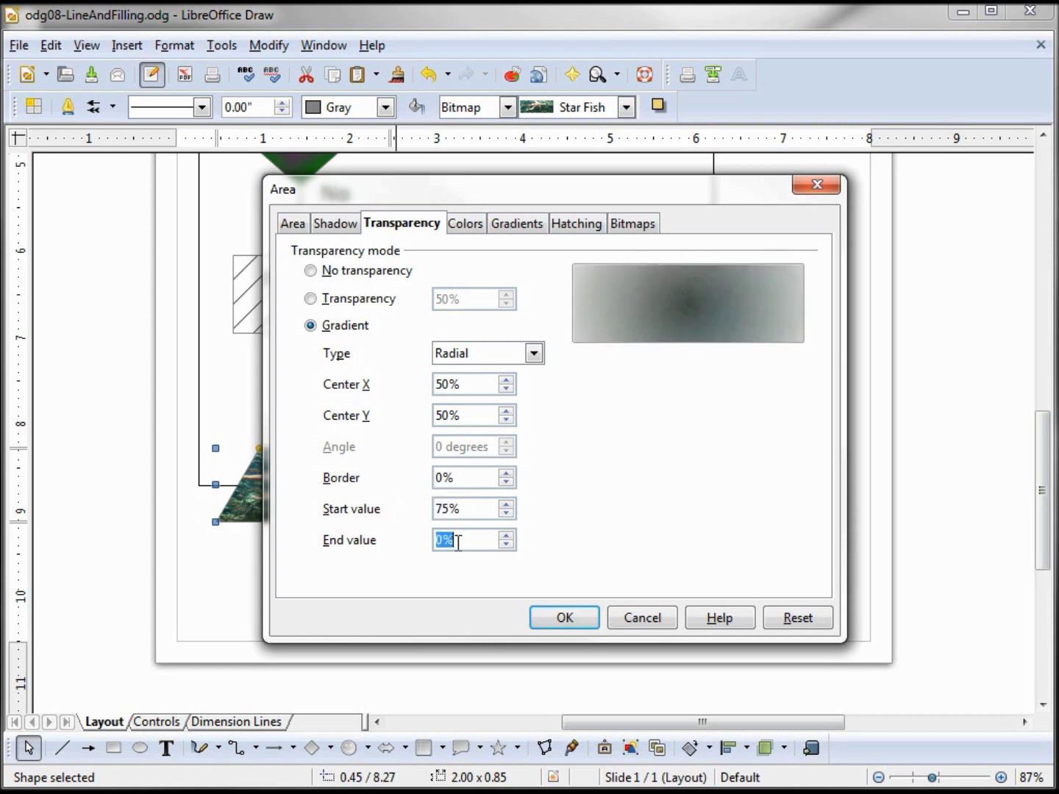
pyautogui.click(564, 619)
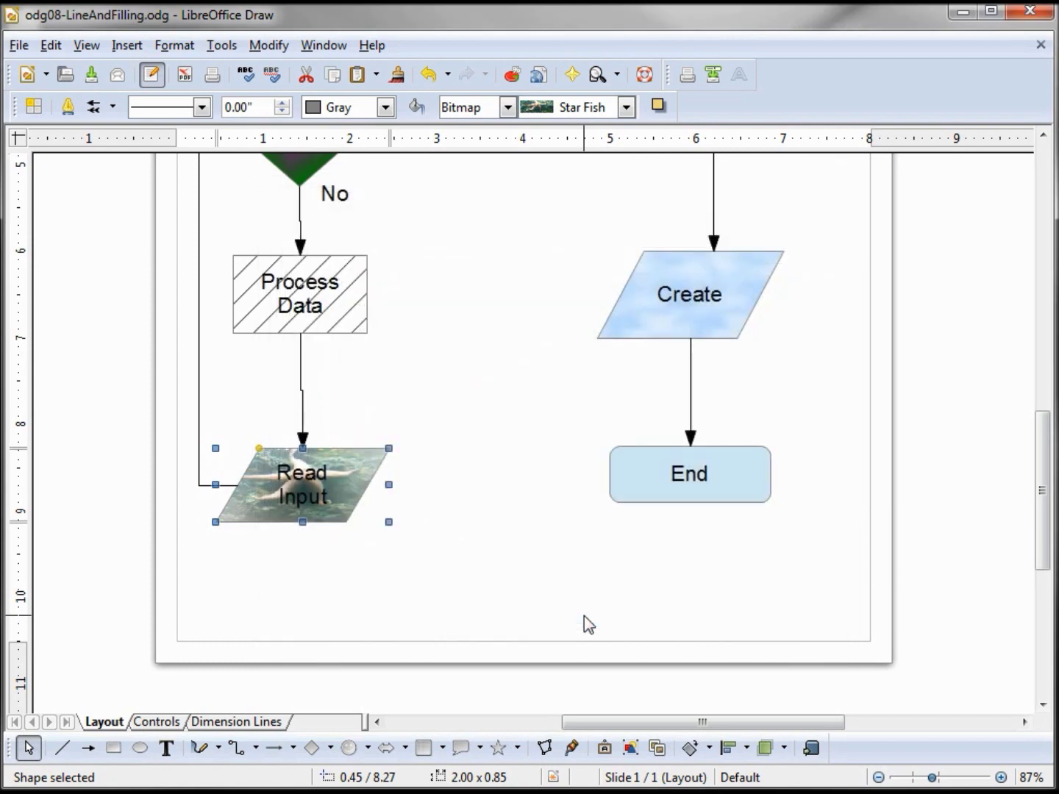